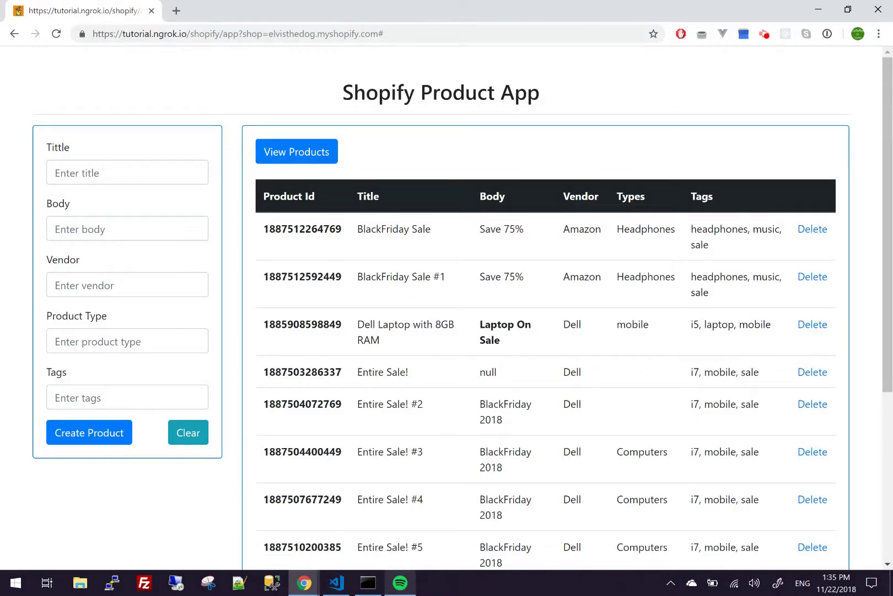
{"action": "scroll", "coordinate": [446, 307], "scroll_direction": "down", "scroll_amount": 4}
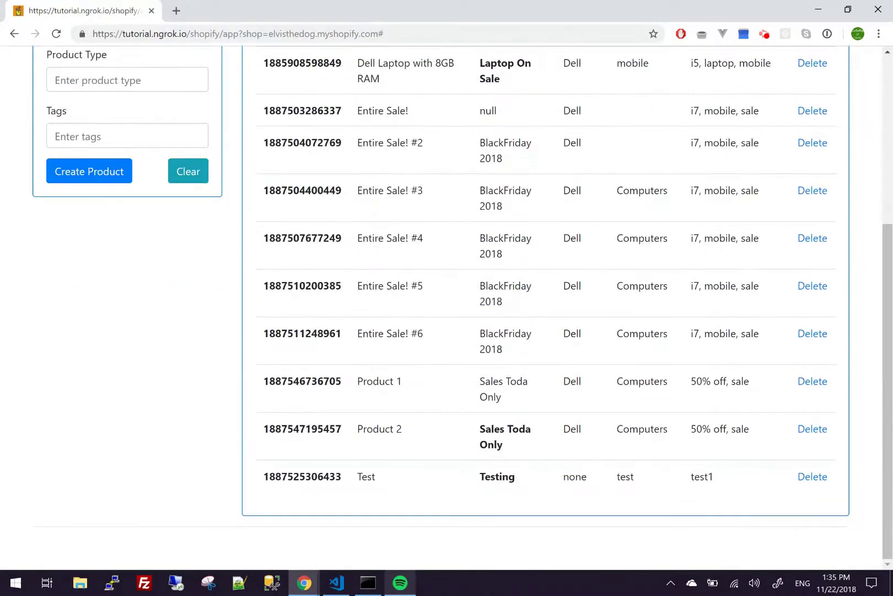
{"action": "scroll", "coordinate": [447, 307], "scroll_direction": "up", "scroll_amount": 3}
{"action": "scroll", "coordinate": [446, 306], "scroll_direction": "up", "scroll_amount": 1}
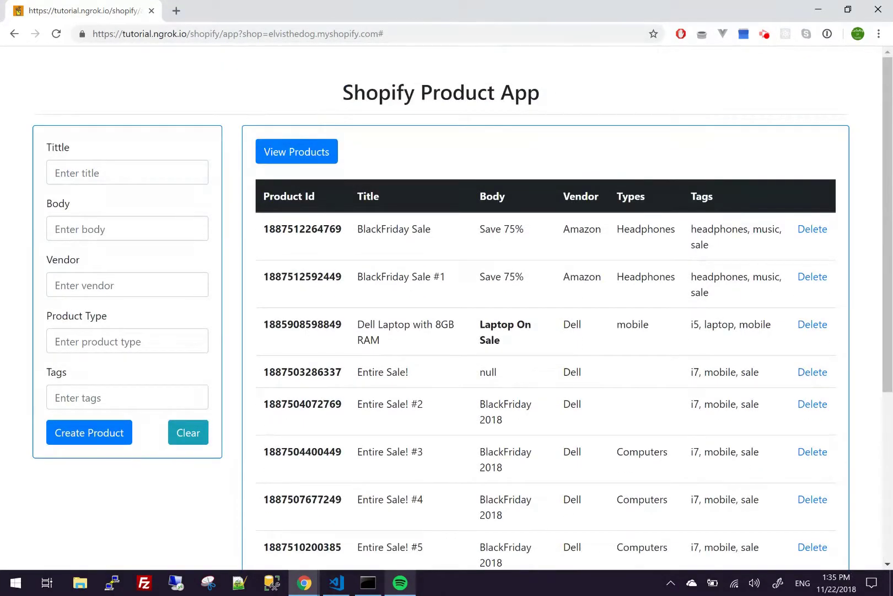
{"action": "scroll", "coordinate": [447, 306], "scroll_direction": "down", "scroll_amount": 4}
{"action": "scroll", "coordinate": [447, 307], "scroll_direction": "up", "scroll_amount": 1}
{"action": "scroll", "coordinate": [447, 307], "scroll_direction": "up", "scroll_amount": 3}
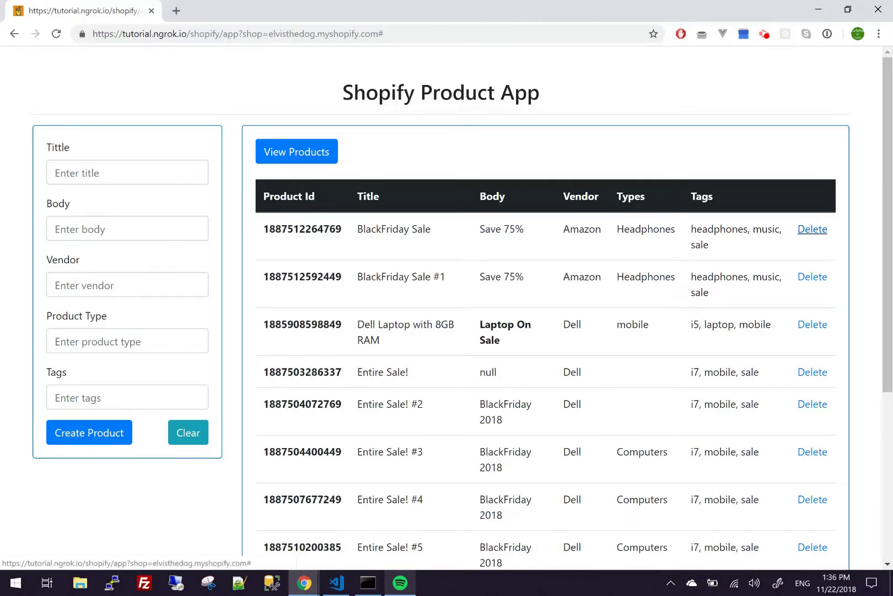
Step: Delete the BlackFriday Sale, Test and BlackFriday Sale #1 products via their Delete links
{"action": "left_click", "coordinate": [812, 229]}
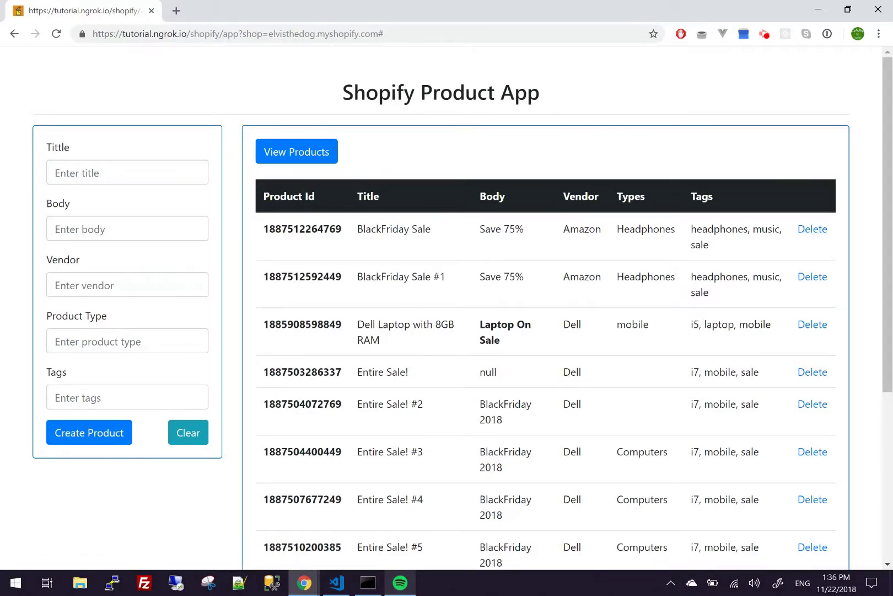
{"action": "scroll", "coordinate": [446, 306], "scroll_direction": "down", "scroll_amount": 3}
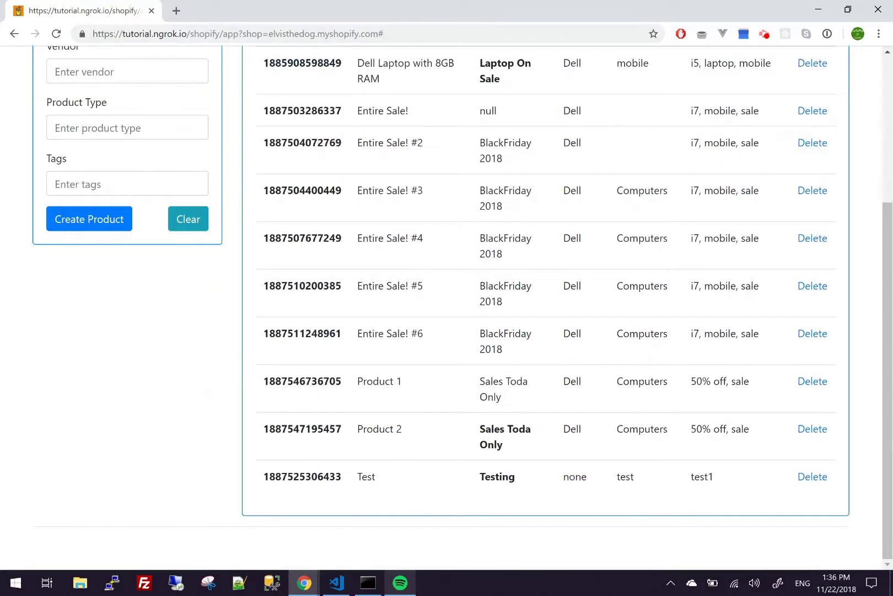
{"action": "scroll", "coordinate": [446, 306], "scroll_direction": "up", "scroll_amount": 3}
{"action": "scroll", "coordinate": [447, 307], "scroll_direction": "down", "scroll_amount": 2}
{"action": "scroll", "coordinate": [446, 307], "scroll_direction": "down", "scroll_amount": 1}
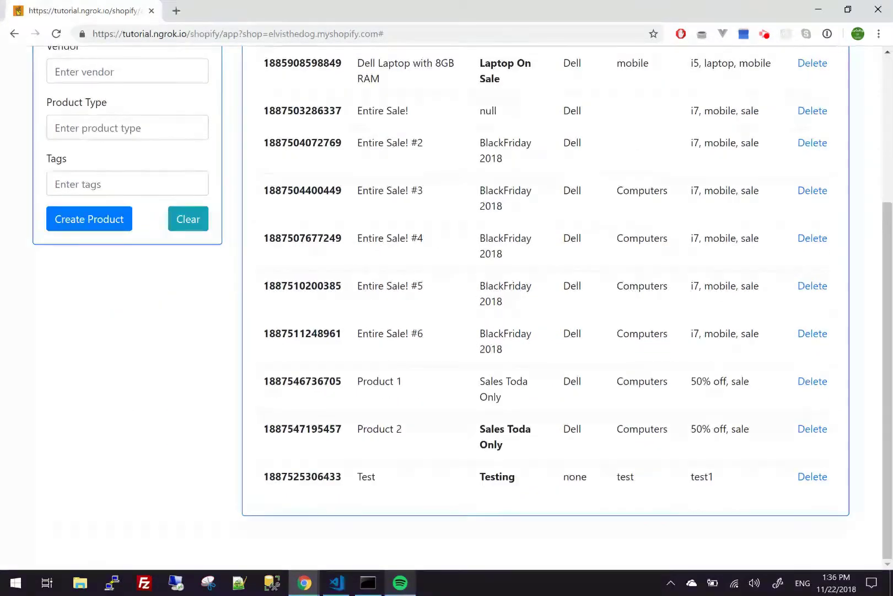
{"action": "left_click", "coordinate": [813, 477]}
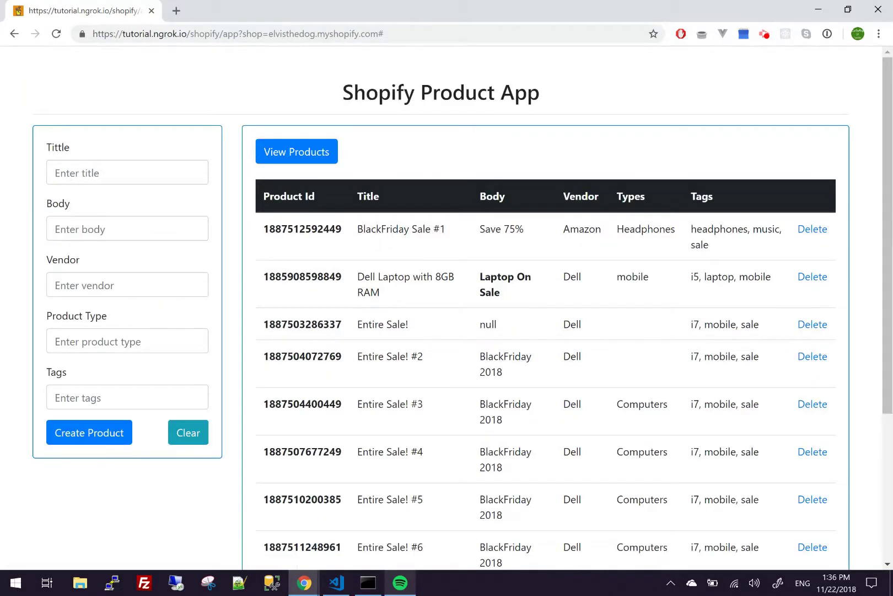
{"action": "scroll", "coordinate": [447, 306], "scroll_direction": "down", "scroll_amount": 1}
{"action": "scroll", "coordinate": [447, 306], "scroll_direction": "down", "scroll_amount": 2}
{"action": "scroll", "coordinate": [446, 306], "scroll_direction": "up", "scroll_amount": 3}
{"action": "left_click", "coordinate": [813, 229]}
Step: Delete the Dell Laptop, Entire Sale! and Entire Sale! #2 products from the table
{"action": "left_click", "coordinate": [813, 229]}
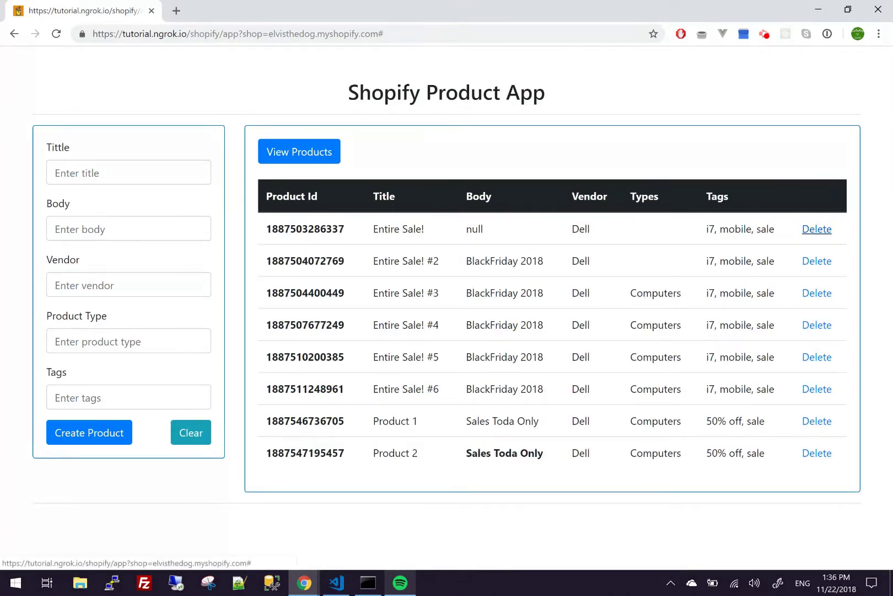
{"action": "left_click", "coordinate": [817, 229]}
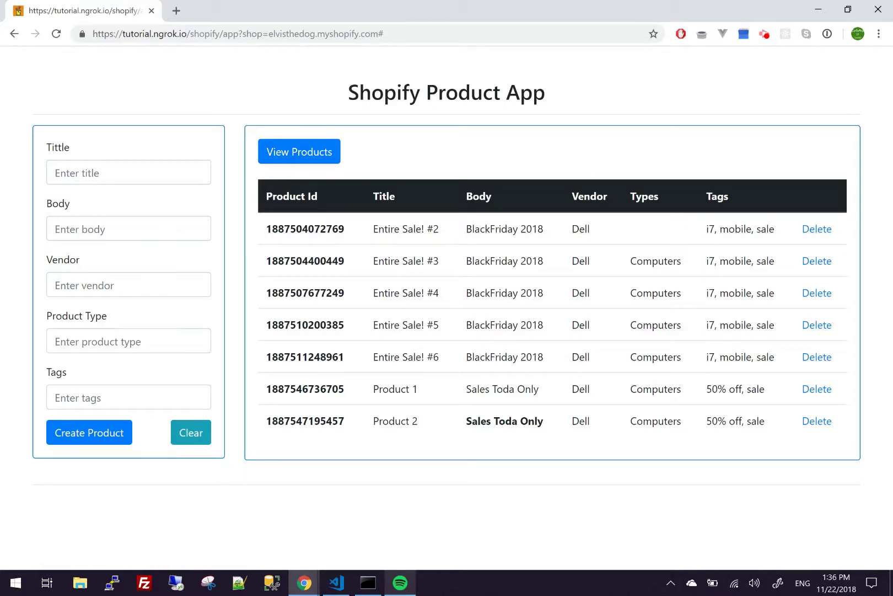
{"action": "left_click", "coordinate": [816, 229]}
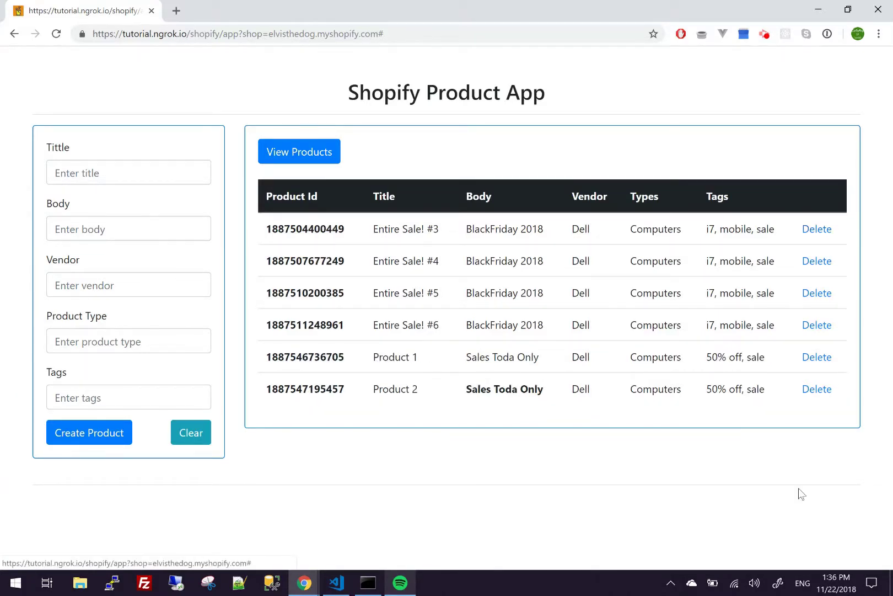
Step: Inspect the userShop script block in app.hbs and the type of the userShop variable
{"action": "left_click", "coordinate": [336, 582]}
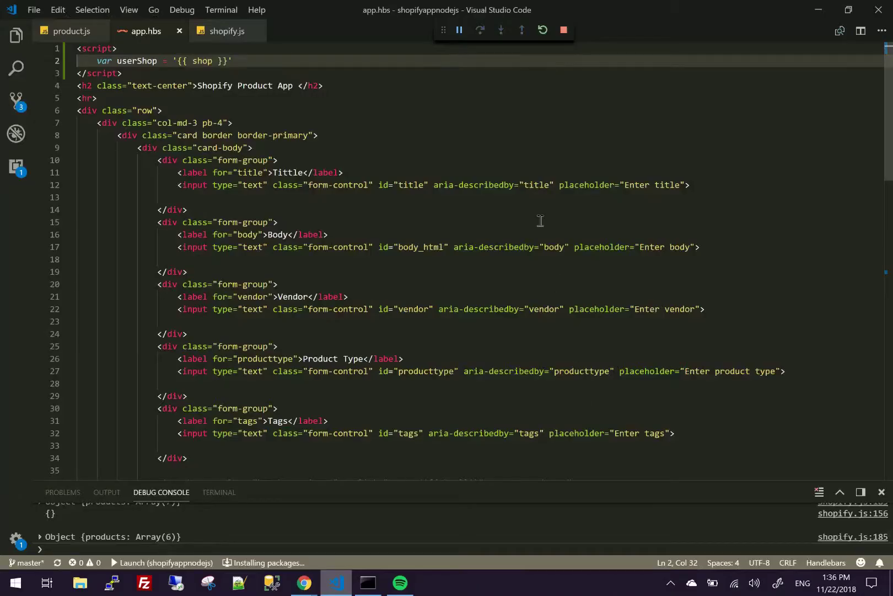
{"action": "left_click_drag", "start_coordinate": [123, 73], "coordinate": [77, 48]}
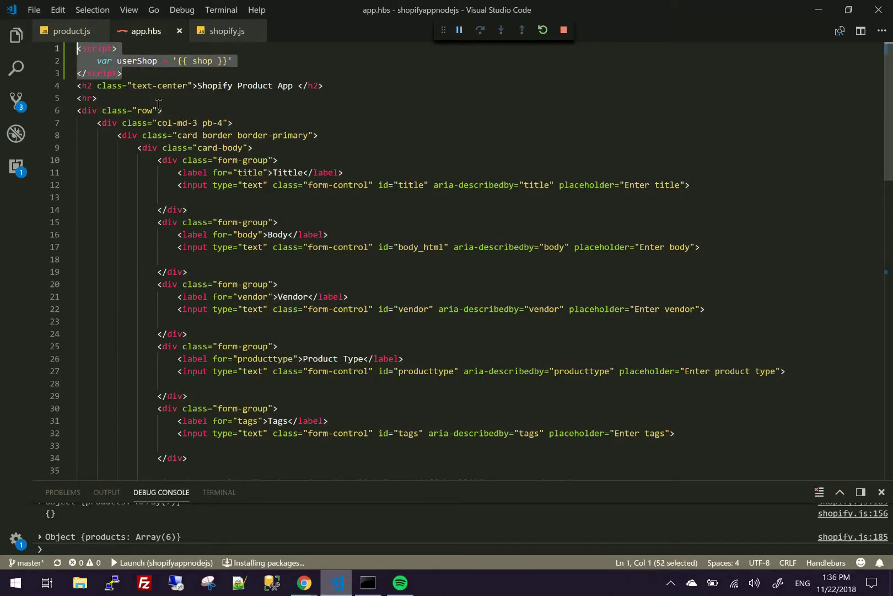
{"action": "key", "text": "Down"}
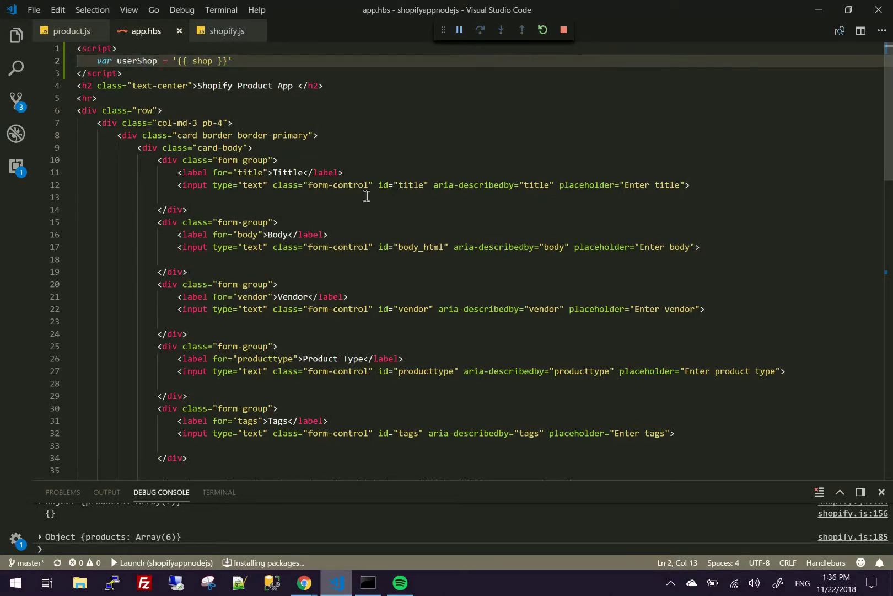
{"action": "key", "text": "ctrl+k"}
{"action": "key", "text": "ctrl+i"}
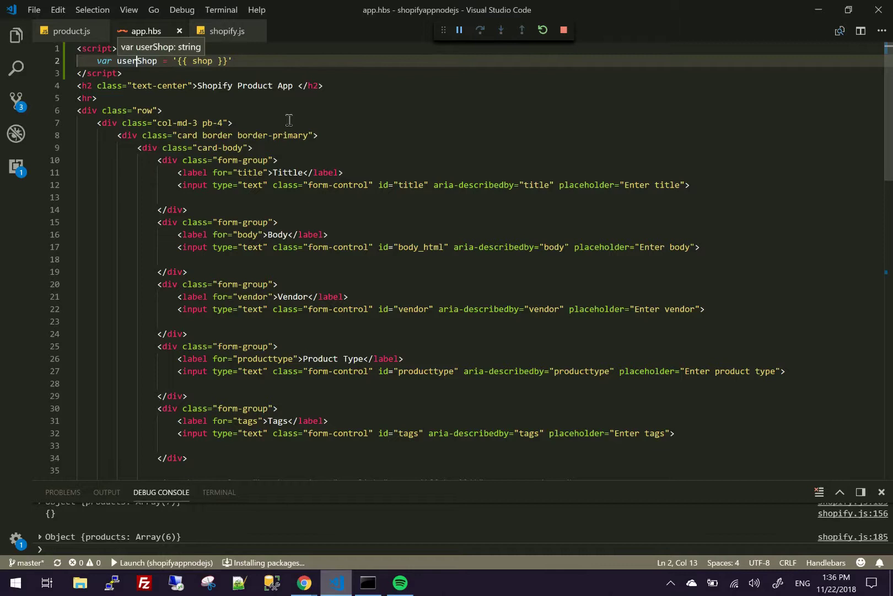
{"action": "key", "text": "ctrl+d"}
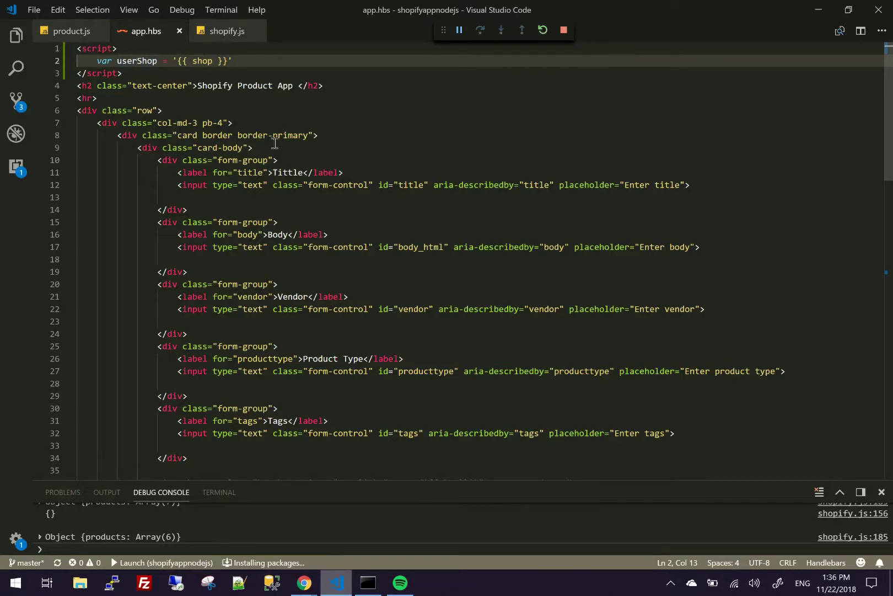
{"action": "key", "text": "End"}
{"action": "scroll", "coordinate": [461, 258], "scroll_direction": "down", "scroll_amount": 2}
{"action": "scroll", "coordinate": [460, 258], "scroll_direction": "down", "scroll_amount": 3}
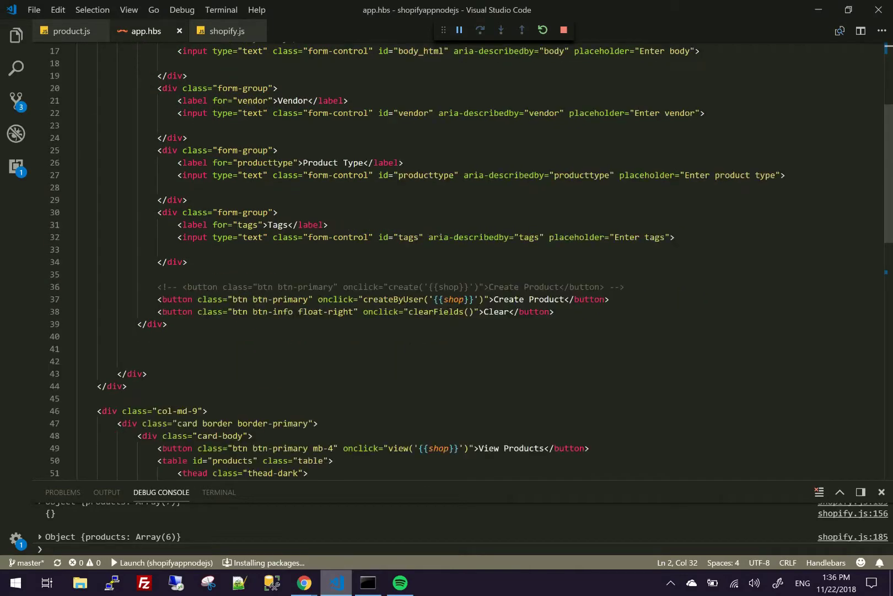
{"action": "scroll", "coordinate": [461, 258], "scroll_direction": "down", "scroll_amount": 3}
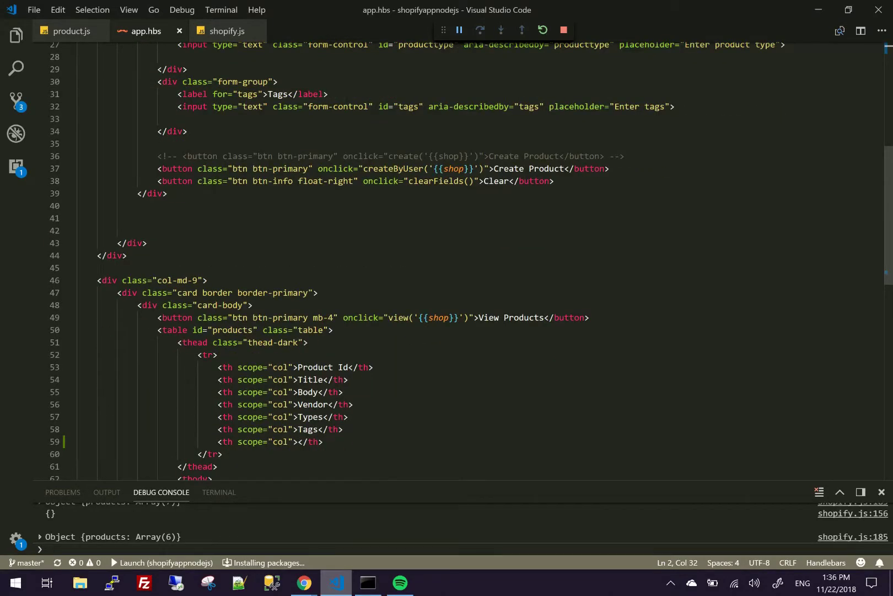
Step: Highlight {{shop}} in the Create Product handler and the userShop definition on line 2
{"action": "left_click_drag", "start_coordinate": [474, 168], "coordinate": [434, 168]}
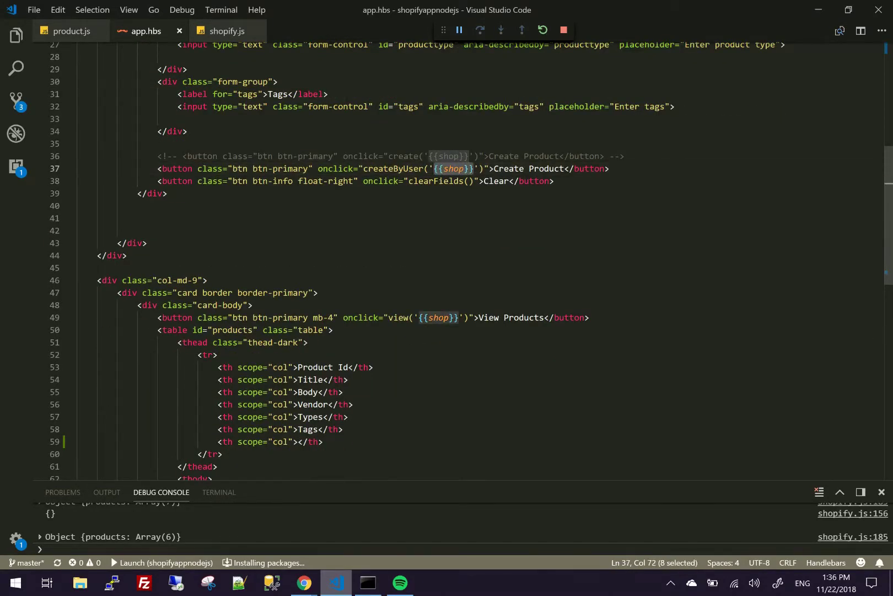
{"action": "left_click", "coordinate": [469, 169]}
{"action": "scroll", "coordinate": [460, 259], "scroll_direction": "down", "scroll_amount": 5}
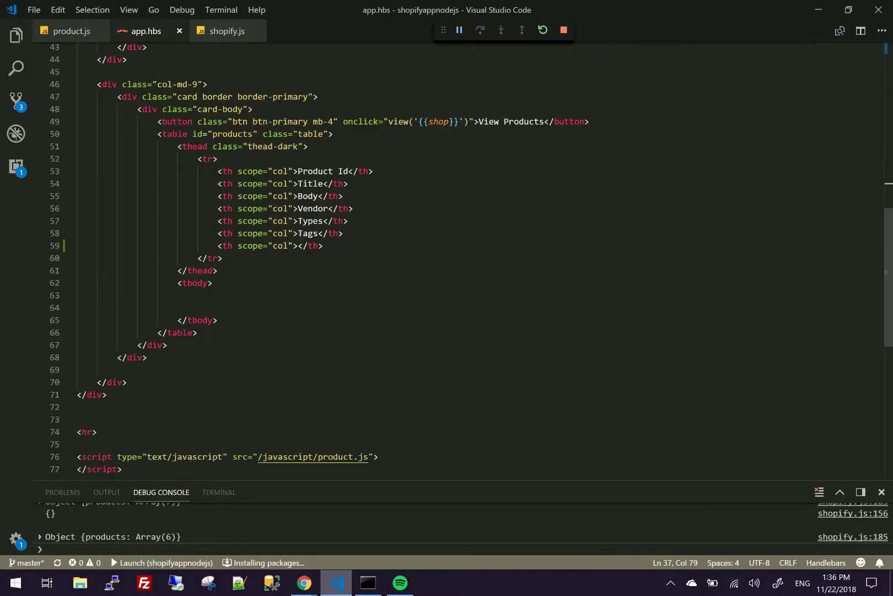
{"action": "scroll", "coordinate": [460, 258], "scroll_direction": "up", "scroll_amount": 1}
{"action": "scroll", "coordinate": [460, 258], "scroll_direction": "up", "scroll_amount": 13}
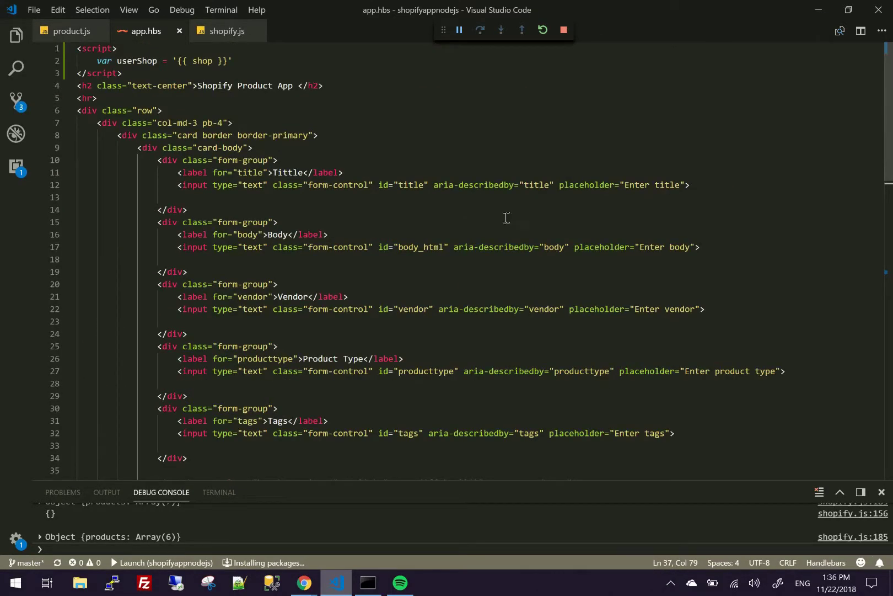
{"action": "left_click_drag", "start_coordinate": [232, 60], "coordinate": [86, 61]}
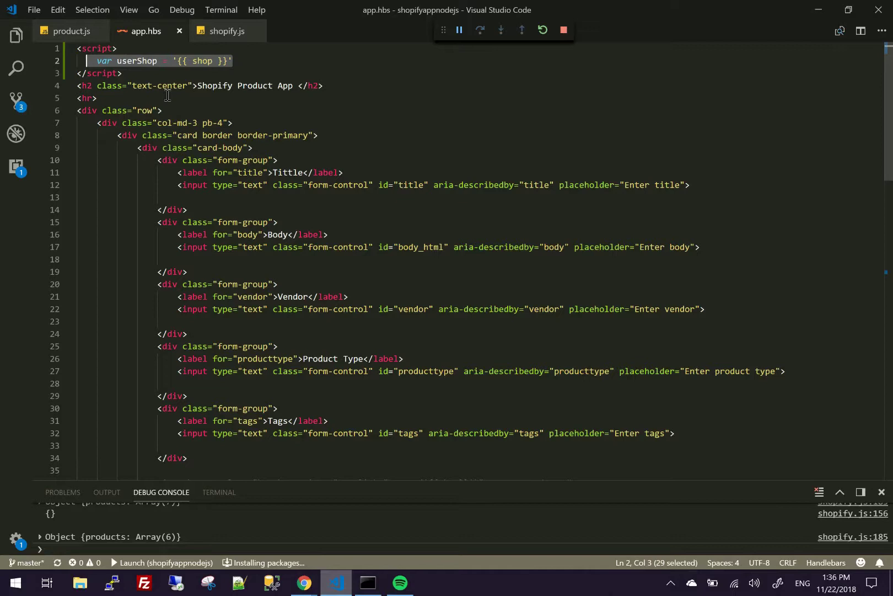
Step: Review addRows in product.js and the Delete link markup calling deleteProduct with id and userShop
{"action": "left_click", "coordinate": [69, 31]}
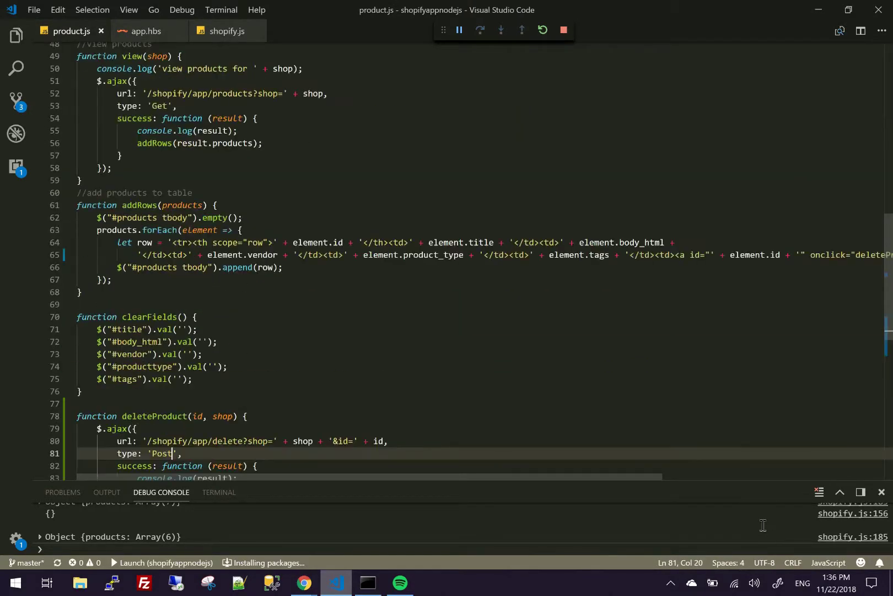
{"action": "scroll", "coordinate": [768, 530], "scroll_direction": "up", "scroll_amount": 4}
{"action": "double_click", "coordinate": [140, 204]}
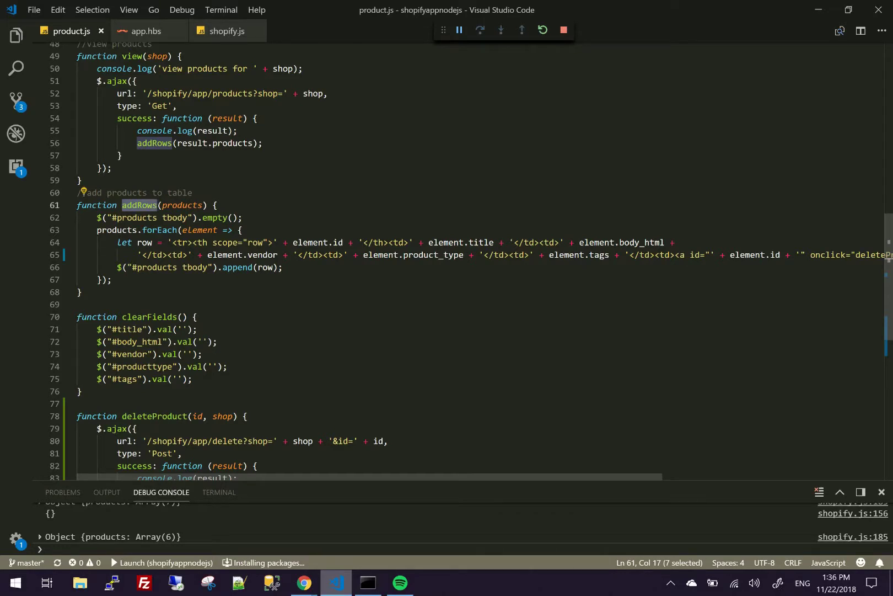
{"action": "scroll", "coordinate": [482, 261], "scroll_direction": "right", "scroll_amount": 2}
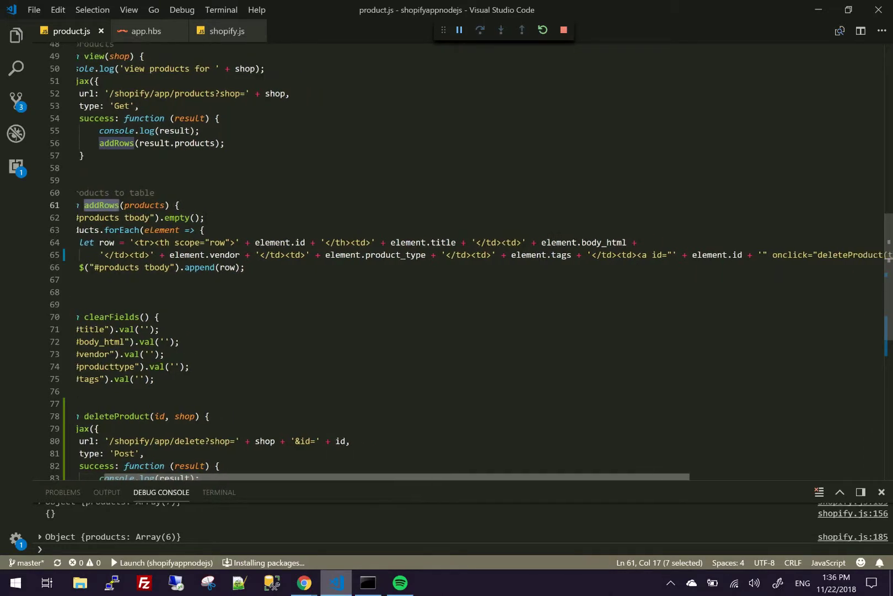
{"action": "scroll", "coordinate": [481, 261], "scroll_direction": "right", "scroll_amount": 5}
{"action": "scroll", "coordinate": [482, 262], "scroll_direction": "right", "scroll_amount": 2}
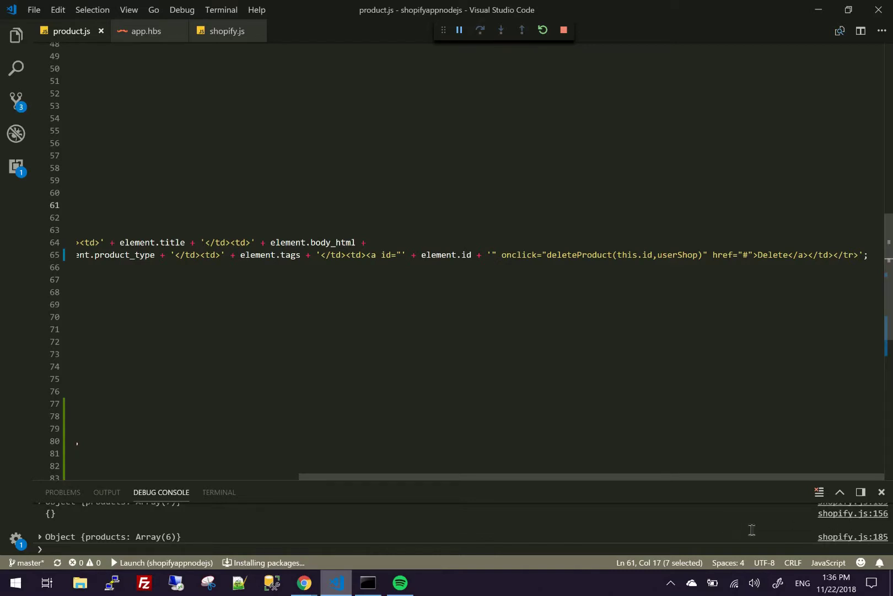
{"action": "left_click_drag", "start_coordinate": [366, 255], "coordinate": [813, 255]}
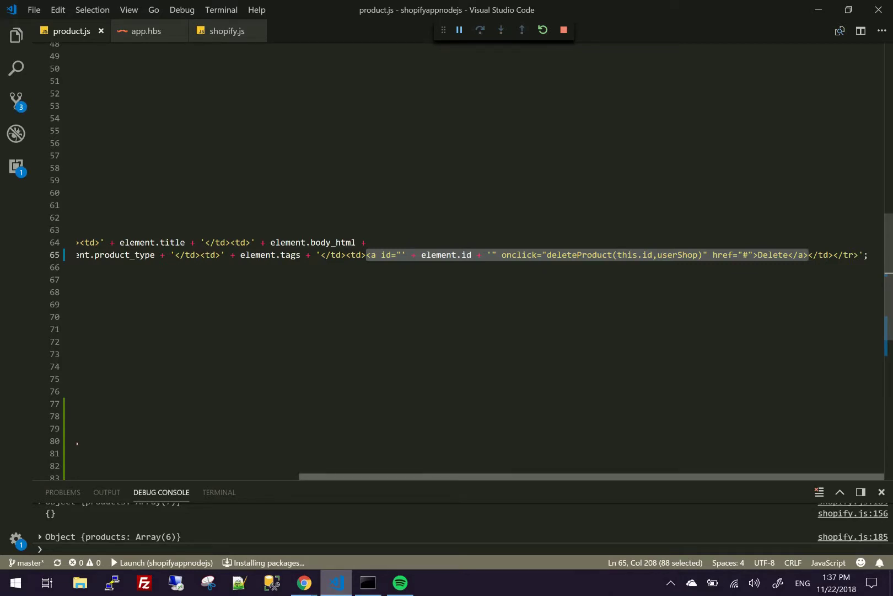
{"action": "scroll", "coordinate": [482, 258], "scroll_direction": "left", "scroll_amount": 3}
{"action": "scroll", "coordinate": [481, 258], "scroll_direction": "right", "scroll_amount": 3}
{"action": "scroll", "coordinate": [482, 258], "scroll_direction": "left", "scroll_amount": 2}
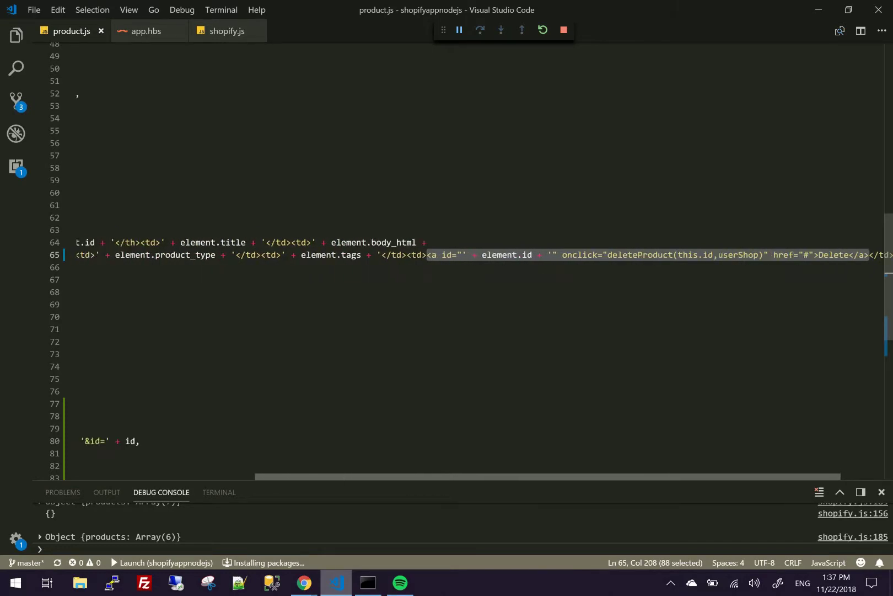
{"action": "scroll", "coordinate": [482, 259], "scroll_direction": "left", "scroll_amount": 2}
{"action": "scroll", "coordinate": [481, 258], "scroll_direction": "left", "scroll_amount": 2}
{"action": "scroll", "coordinate": [317, 274], "scroll_direction": "down", "scroll_amount": 5}
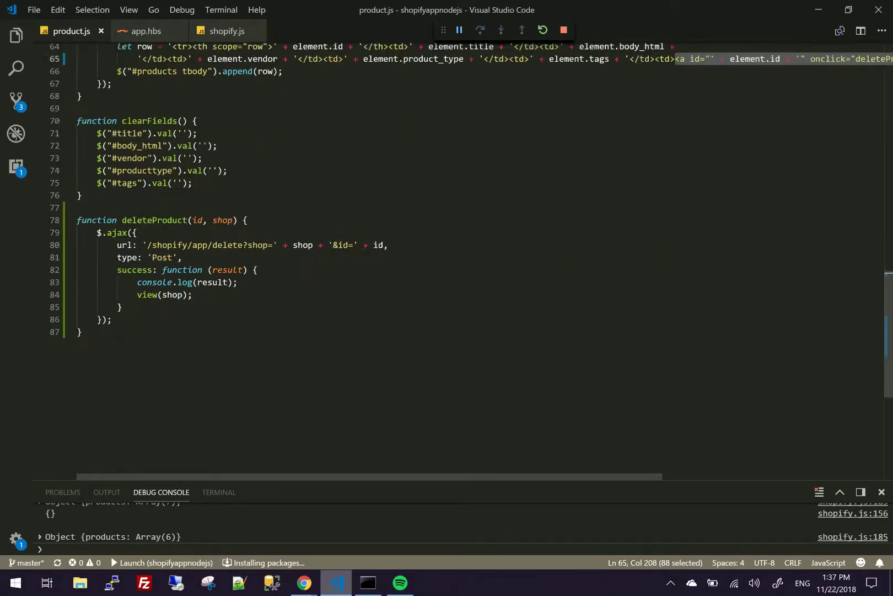
{"action": "scroll", "coordinate": [317, 275], "scroll_direction": "down", "scroll_amount": 2}
Step: Review the deleteProduct function, stepping through the console.log and view(shop) lines
{"action": "mouse_move", "coordinate": [77, 154]}
{"action": "left_mouse_down"}
{"action": "mouse_move", "coordinate": [202, 470]}
{"action": "mouse_move", "coordinate": [202, 537]}
{"action": "left_mouse_up"}
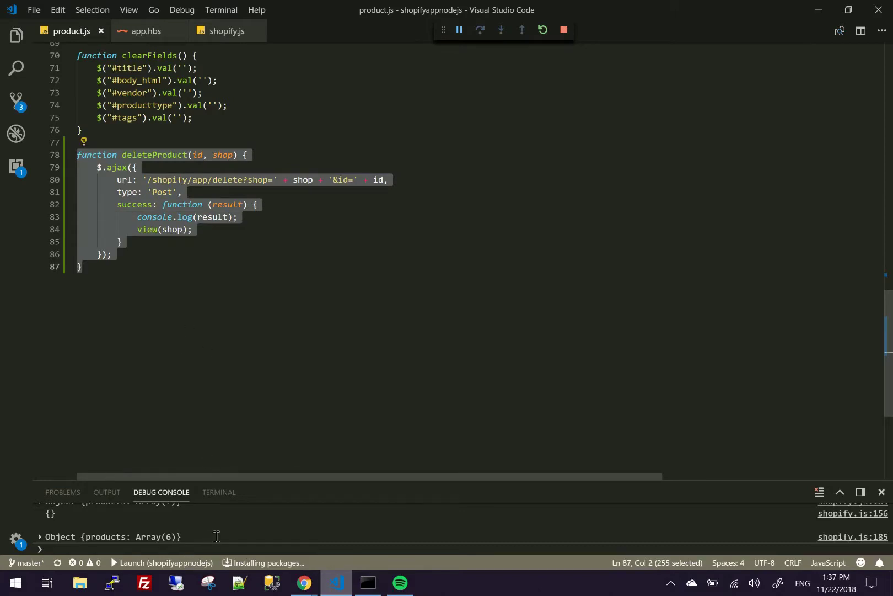
{"action": "key", "text": "Escape"}
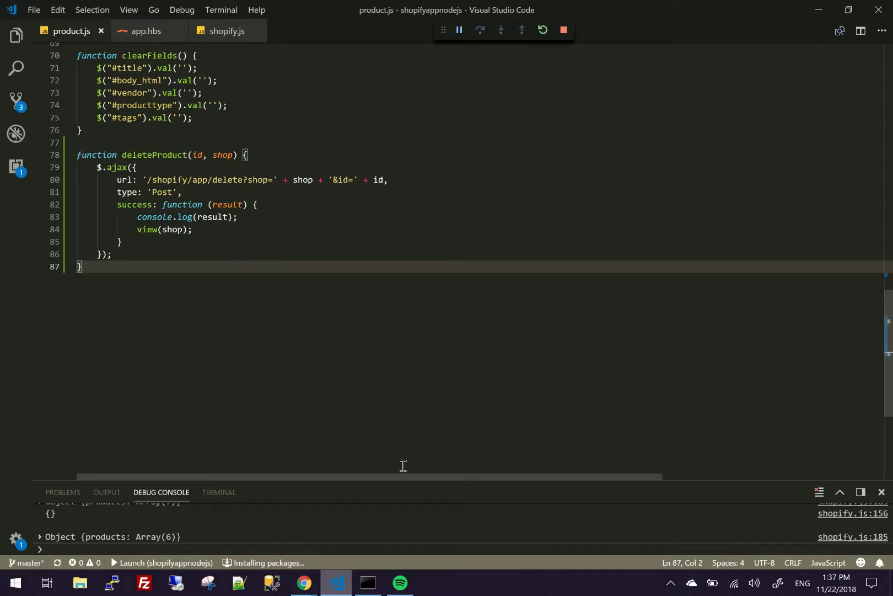
{"action": "key", "text": "Up"}
{"action": "key", "text": "Up"}
{"action": "key", "text": "Up"}
{"action": "key", "text": "End"}
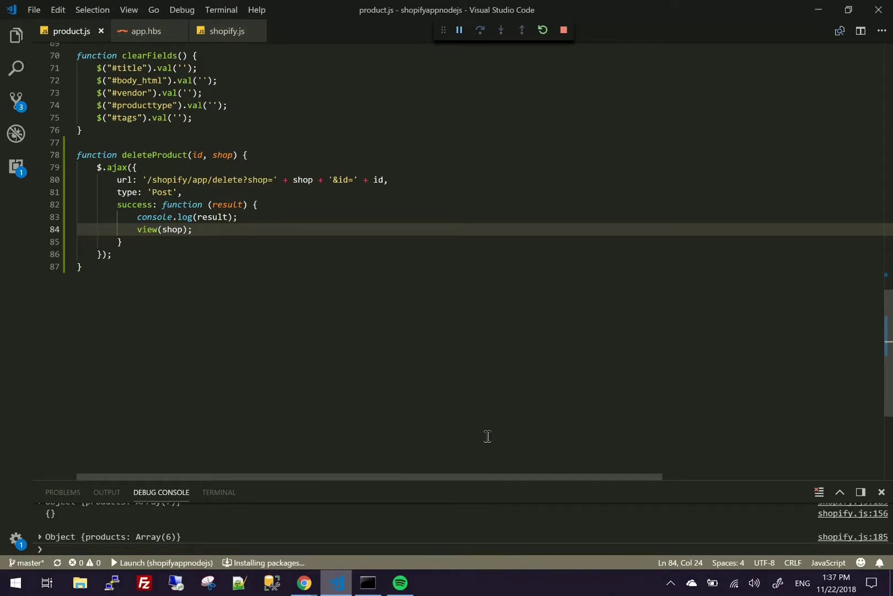
{"action": "key", "text": "Up"}
{"action": "key", "text": "End"}
{"action": "key", "text": "Down"}
Step: Inspect the shop parameter's type, then move to the /app/delete route in shopify.js
{"action": "key", "text": "ctrl+k"}
{"action": "key", "text": "ctrl+i"}
{"action": "scroll", "coordinate": [388, 474], "scroll_direction": "up", "scroll_amount": 2}
{"action": "scroll", "coordinate": [462, 117], "scroll_direction": "down", "scroll_amount": 2}
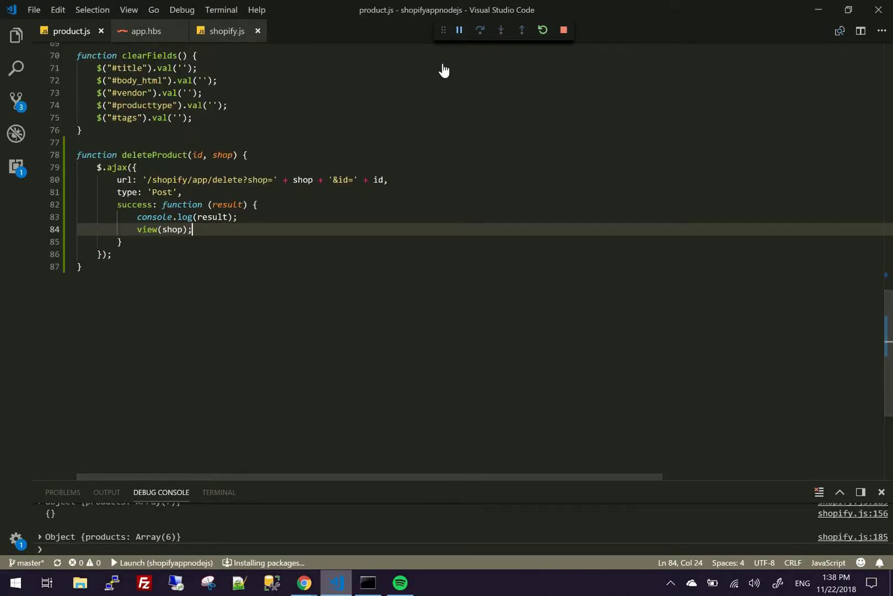
{"action": "key", "text": "ctrl+Tab"}
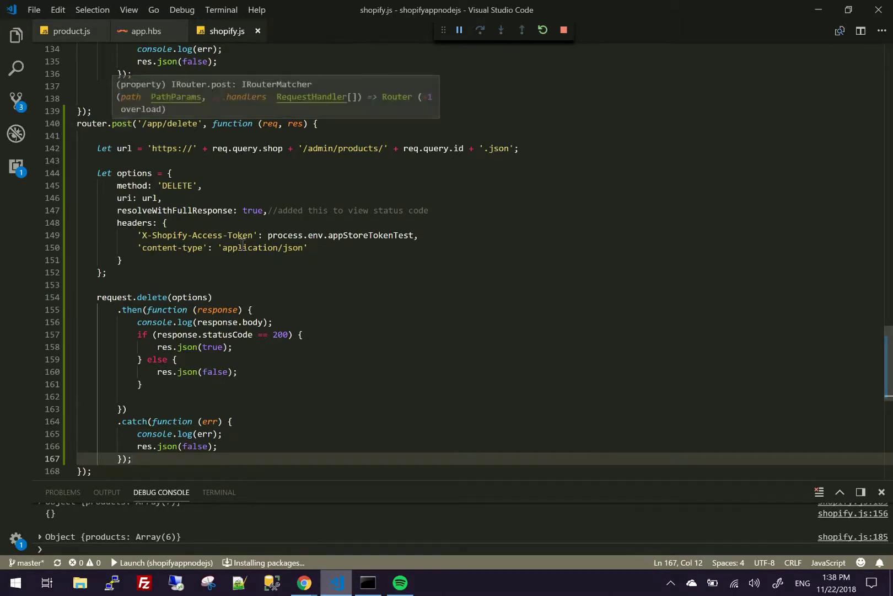
{"action": "double_click", "coordinate": [122, 123]}
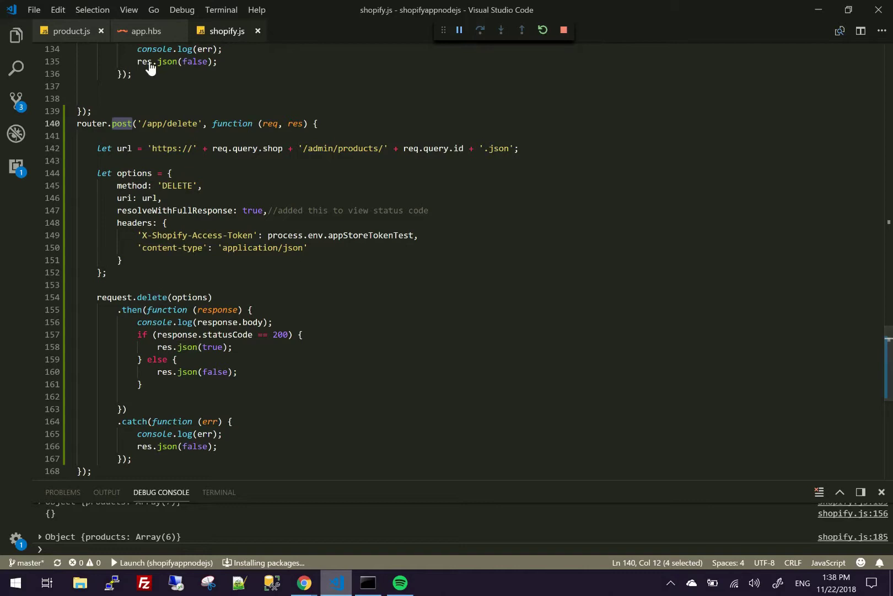
{"action": "key", "text": "ctrl+Tab"}
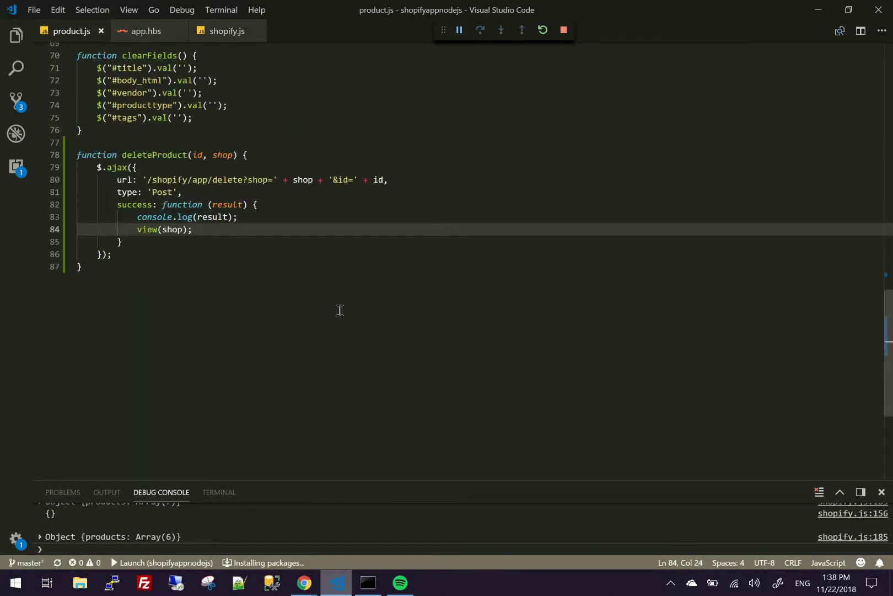
{"action": "key", "text": "ctrl+Tab"}
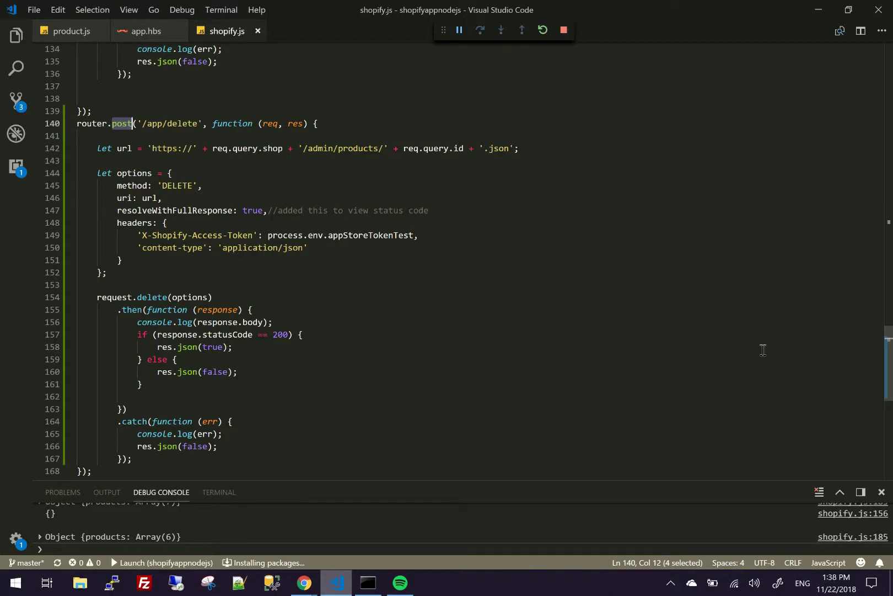
{"action": "left_click", "coordinate": [524, 148]}
{"action": "key", "text": "shift+Home"}
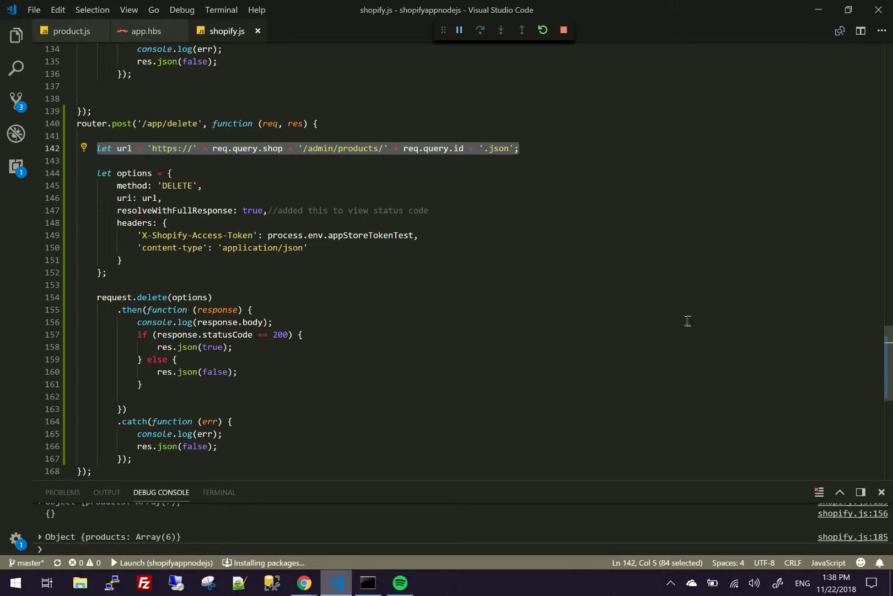
{"action": "left_click", "coordinate": [428, 148]}
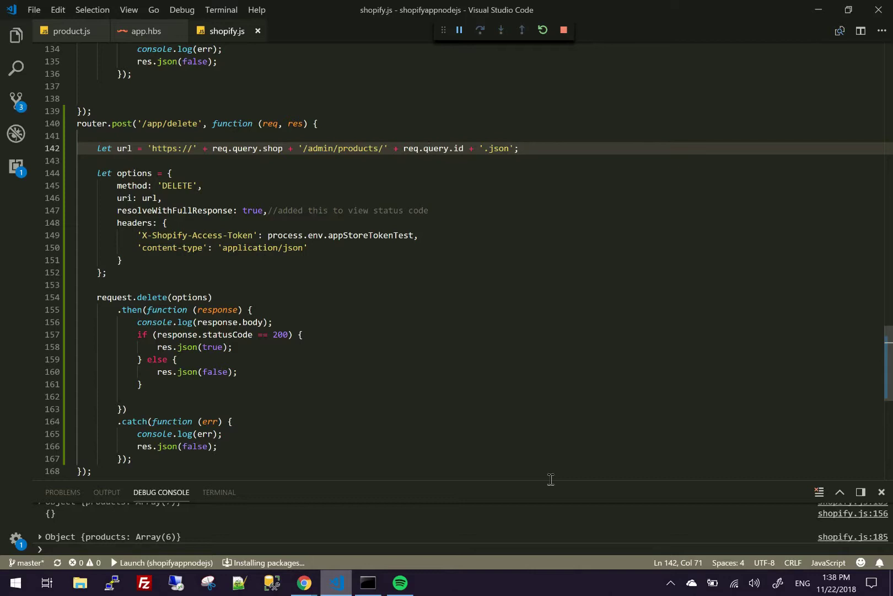
{"action": "left_click_drag", "start_coordinate": [201, 186], "coordinate": [107, 185]}
{"action": "key", "text": "shift+Right"}
{"action": "key", "text": "shift+Right"}
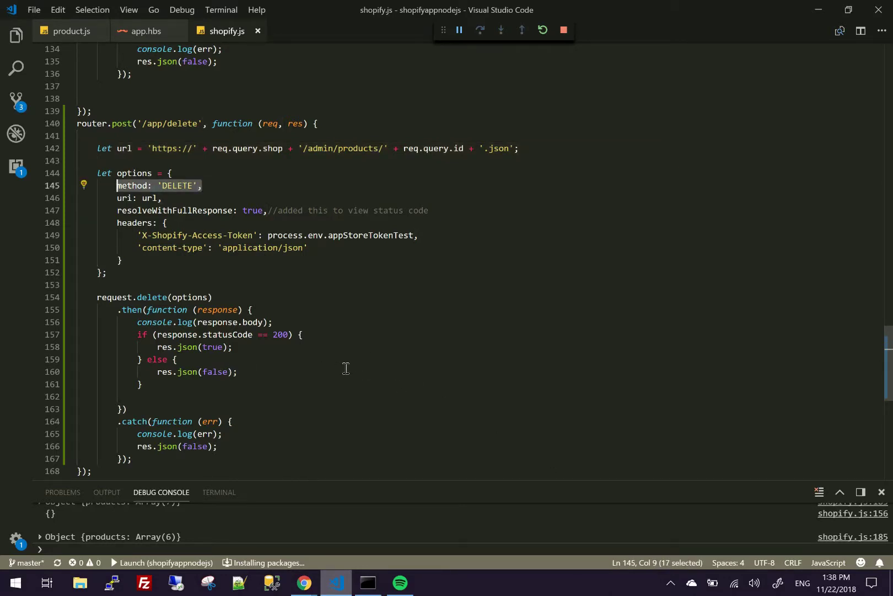
{"action": "key", "text": "Down"}
{"action": "key", "text": "End"}
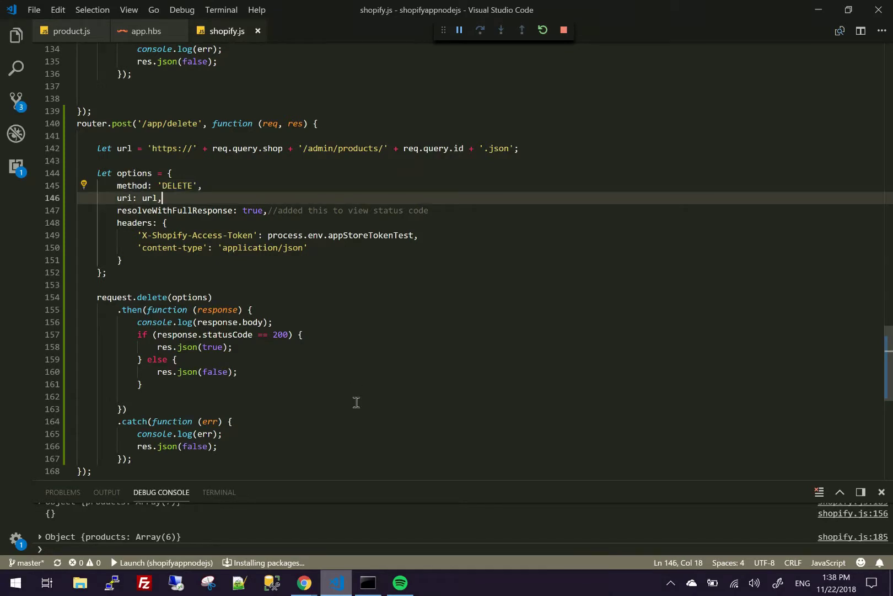
{"action": "key", "text": "Down"}
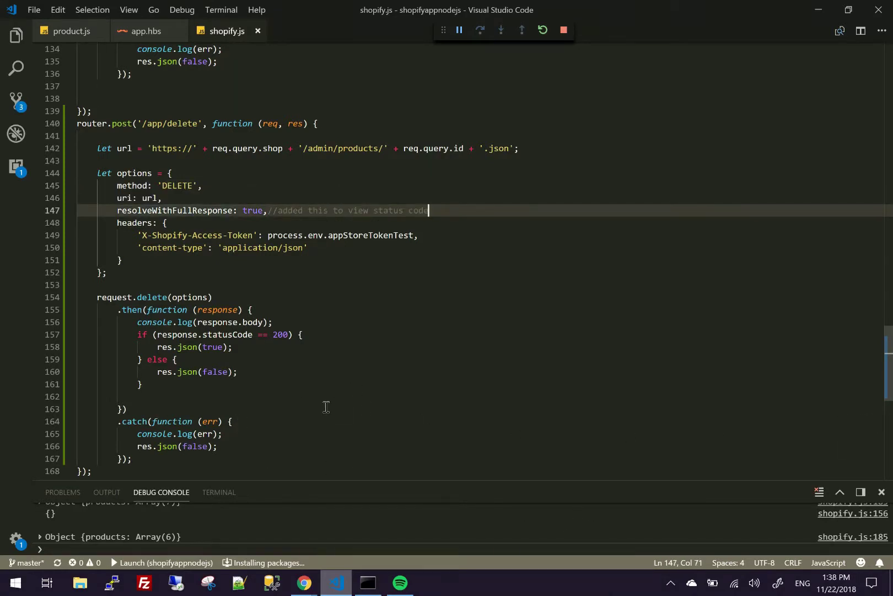
{"action": "key", "text": "Up"}
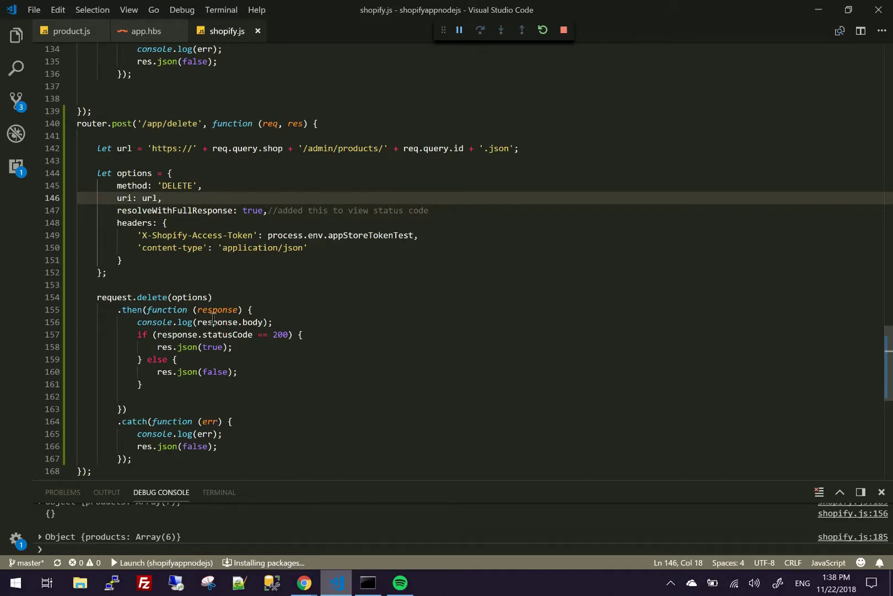
{"action": "left_click_drag", "start_coordinate": [91, 149], "coordinate": [519, 148]}
{"action": "left_click", "coordinate": [223, 236]}
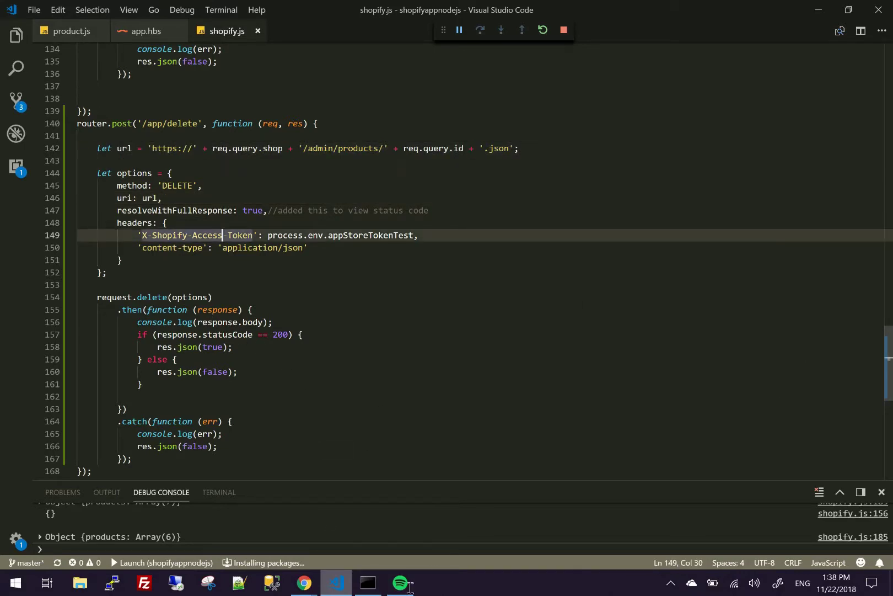
{"action": "scroll", "coordinate": [272, 453], "scroll_direction": "down", "scroll_amount": 2}
{"action": "key", "text": "Down"}
{"action": "key", "text": "Down"}
{"action": "key", "text": "Down"}
{"action": "key", "text": "ctrl+d"}
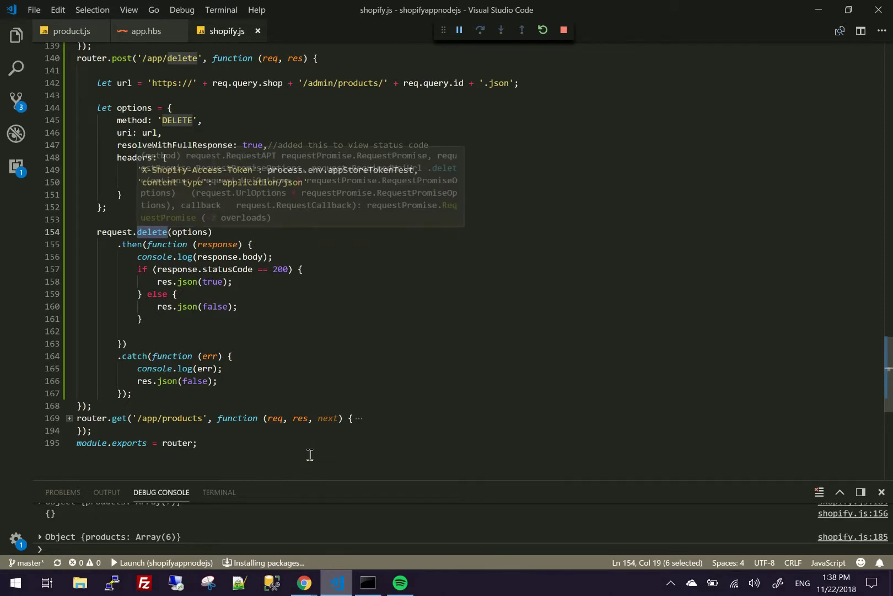
{"action": "key", "text": "End"}
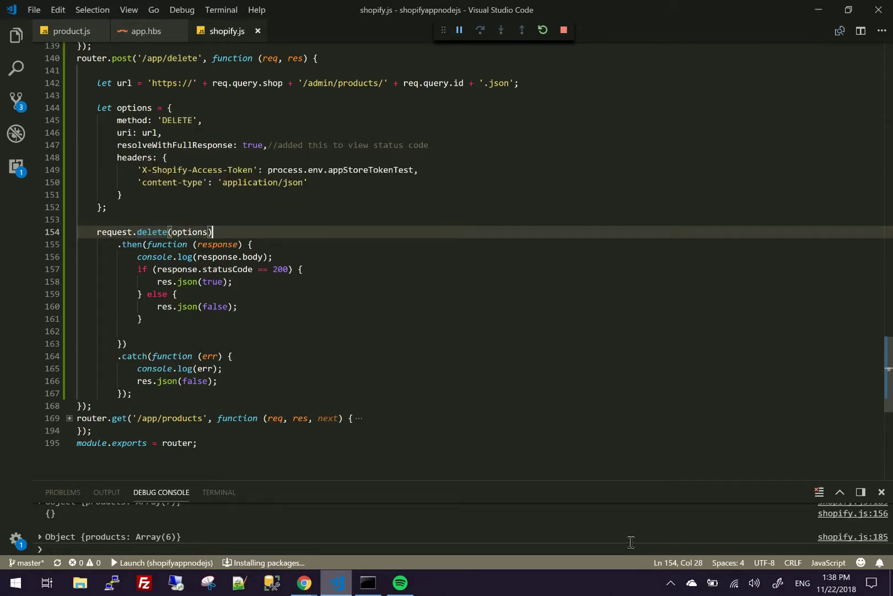
{"action": "key", "text": "Down"}
{"action": "key", "text": "Down"}
{"action": "key", "text": "Down"}
{"action": "left_click_drag", "start_coordinate": [138, 270], "coordinate": [142, 320]}
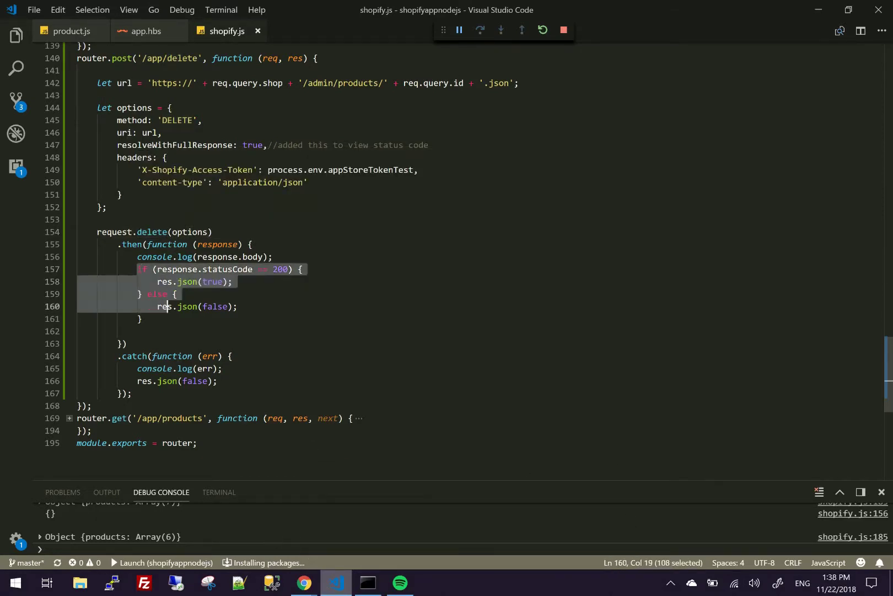
{"action": "left_click", "coordinate": [268, 269]}
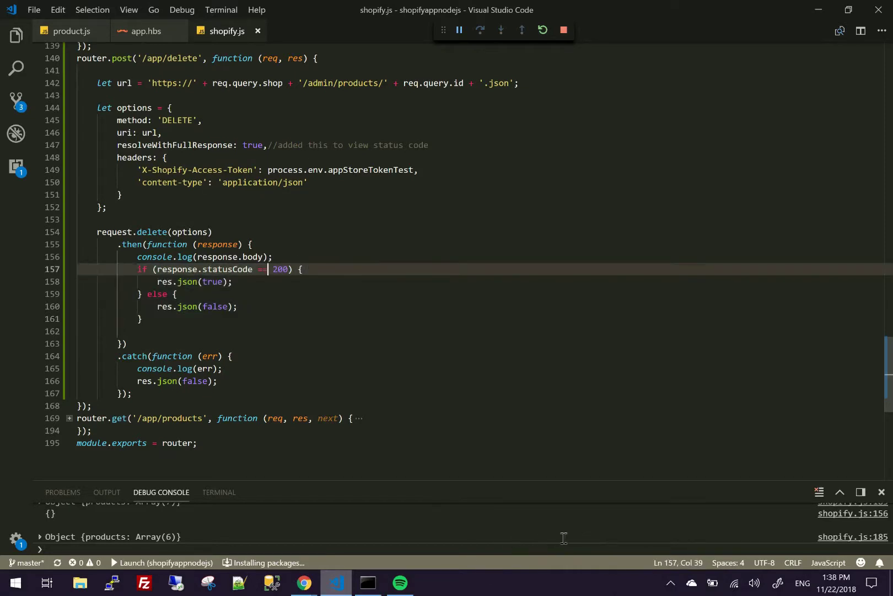
{"action": "key", "text": "Down"}
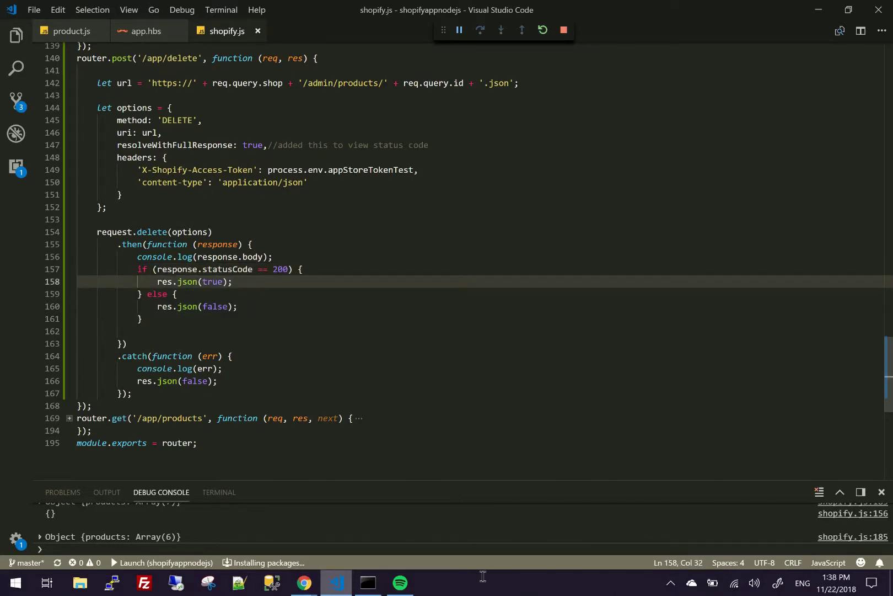
Step: Delete the Entire Sale! #3, #4 and #5 products, leaving three in the table
{"action": "mouse_move", "coordinate": [304, 582]}
{"action": "left_click", "coordinate": [232, 519]}
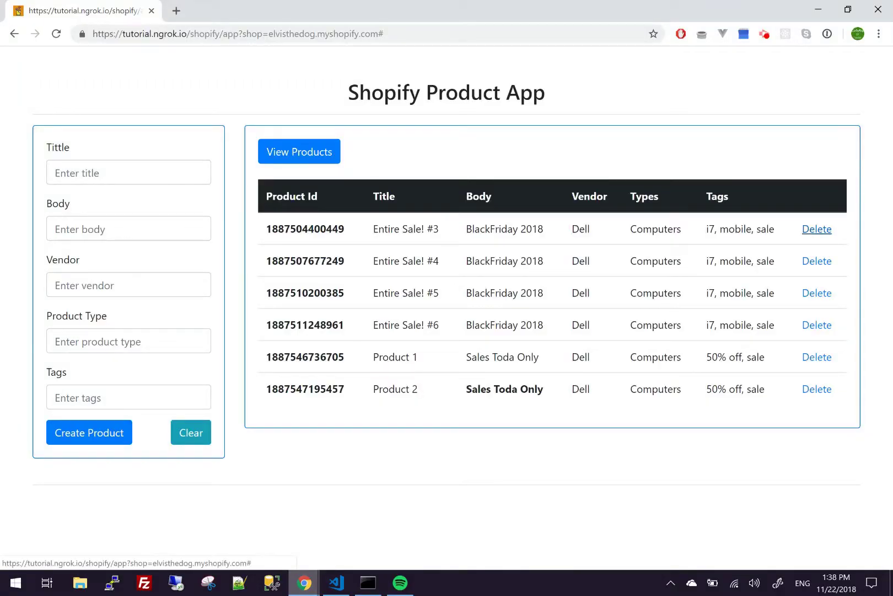
{"action": "left_click", "coordinate": [817, 229]}
{"action": "left_click", "coordinate": [817, 229]}
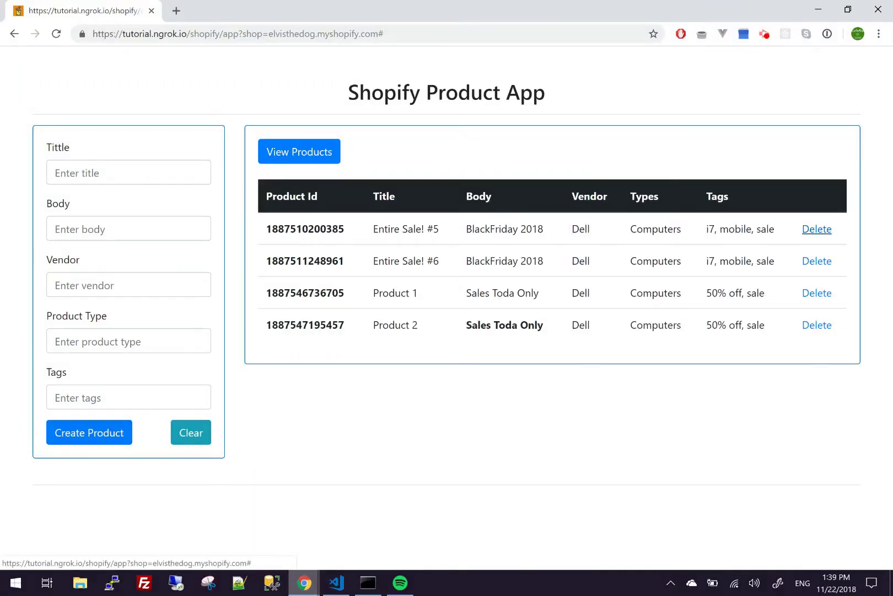
{"action": "left_click", "coordinate": [816, 229]}
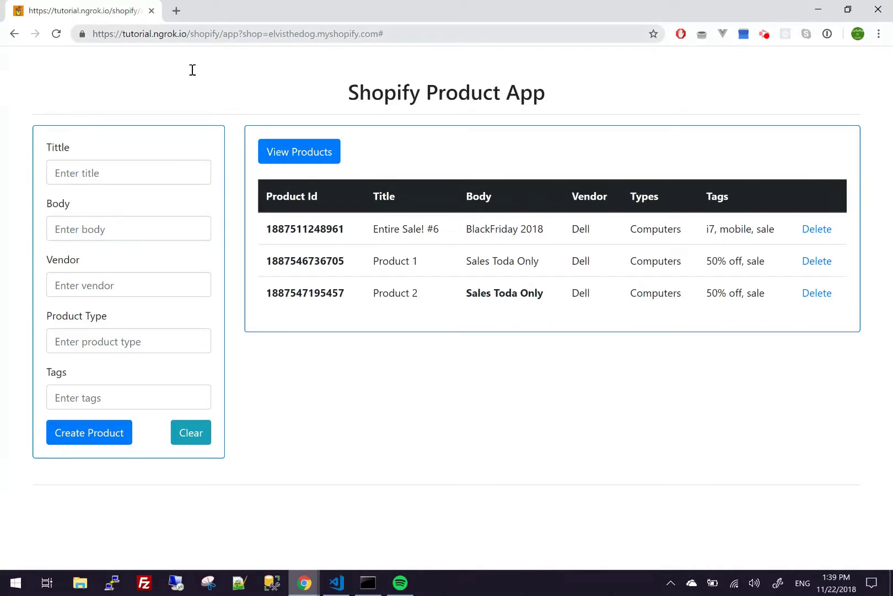
Step: Highlight parts of the ngrok tunnel URL in the address bar, including the tunnel domain
{"action": "left_click_drag", "start_coordinate": [93, 33], "coordinate": [201, 34]}
{"action": "left_click_drag", "start_coordinate": [404, 70], "coordinate": [375, 67]}
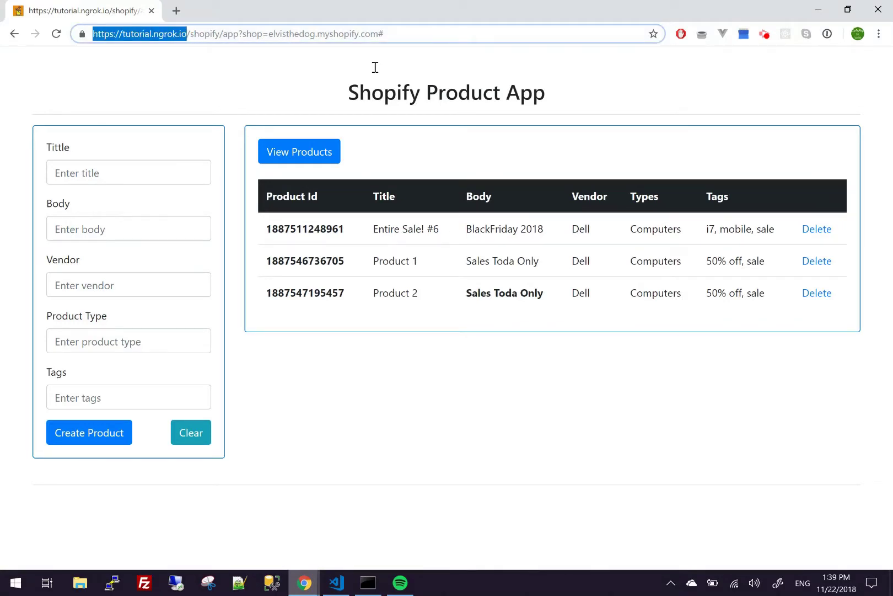
{"action": "left_click", "coordinate": [413, 180]}
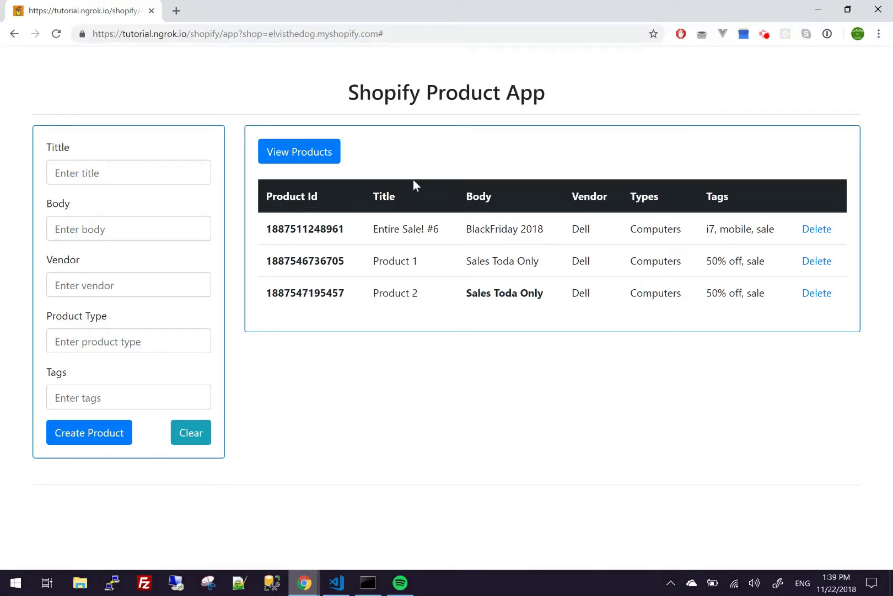
{"action": "left_click_drag", "start_coordinate": [92, 34], "coordinate": [373, 62]}
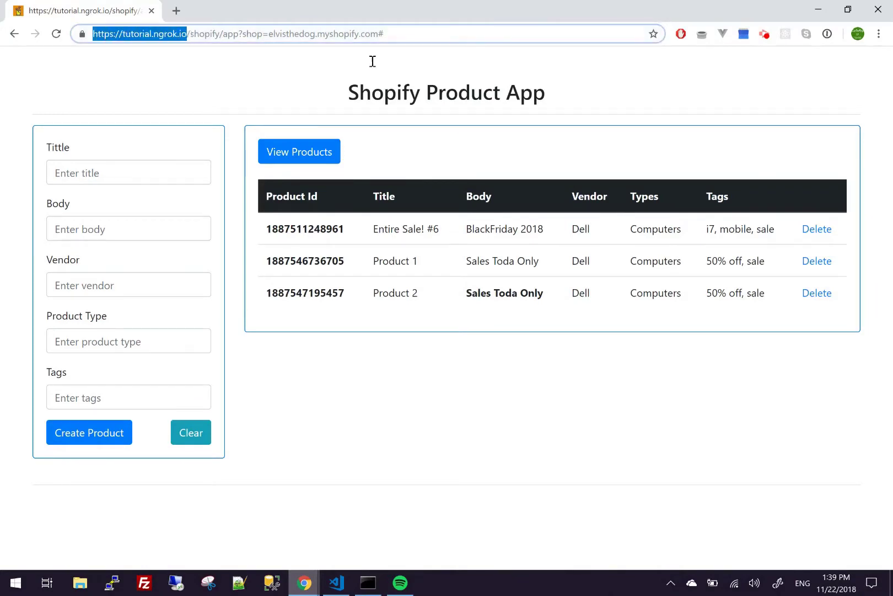
{"action": "left_click", "coordinate": [408, 148]}
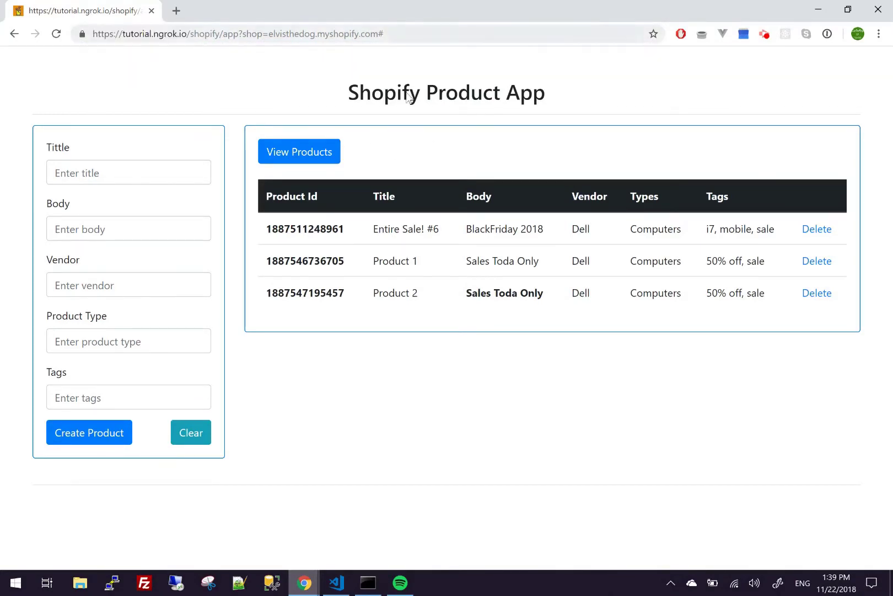
{"action": "left_click_drag", "start_coordinate": [489, 33], "coordinate": [171, 62]}
{"action": "left_click", "coordinate": [579, 166]}
{"action": "left_click_drag", "start_coordinate": [642, 33], "coordinate": [191, 66]}
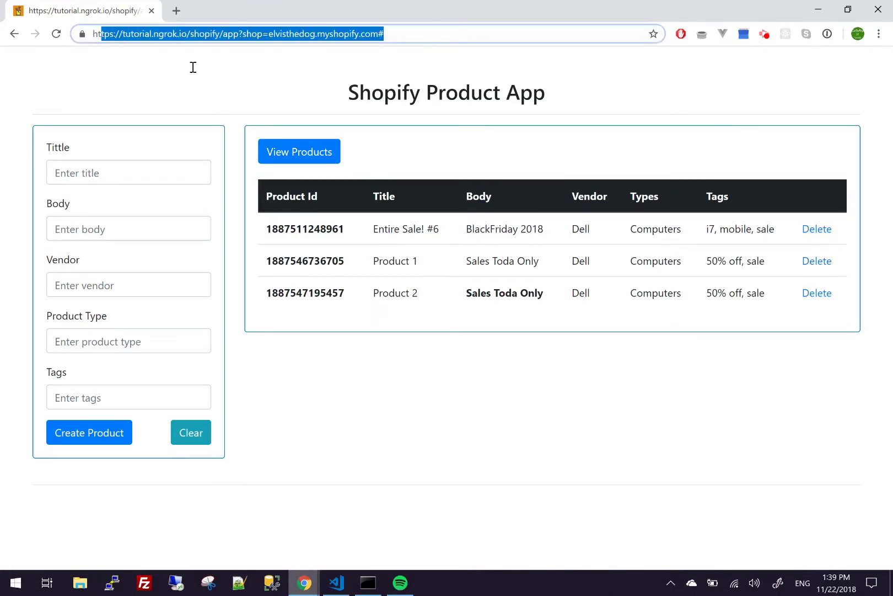
{"action": "left_click", "coordinate": [656, 221]}
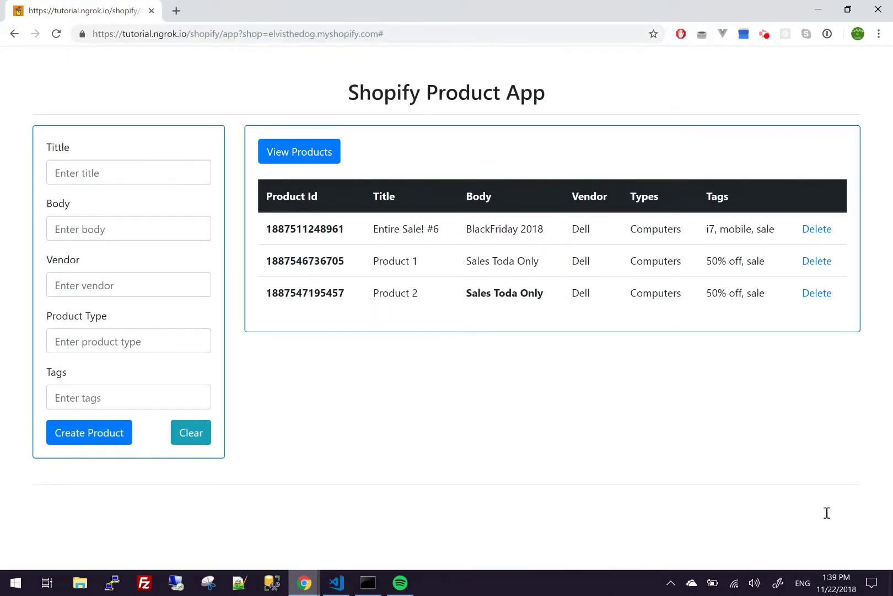
{"action": "left_click", "coordinate": [368, 582]}
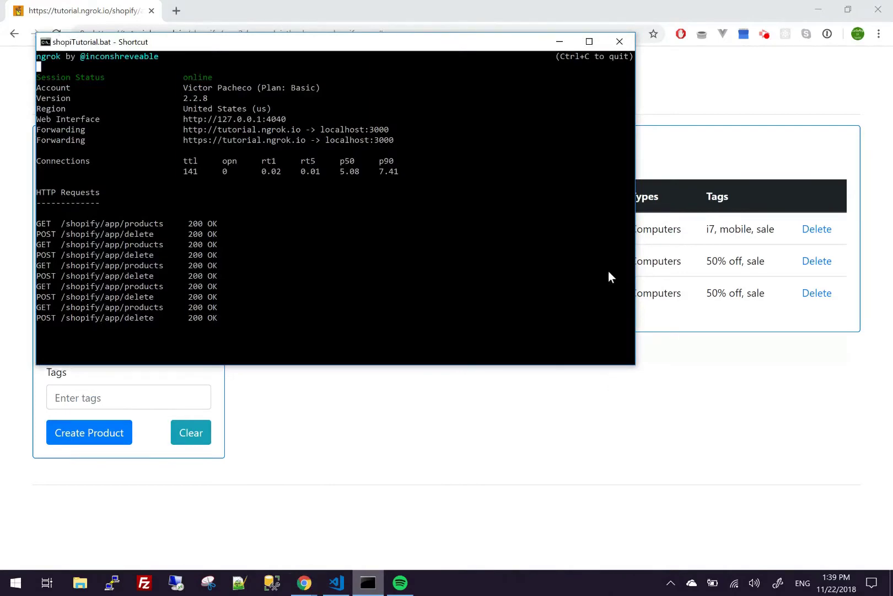
{"action": "mouse_move", "coordinate": [296, 46]}
{"action": "left_mouse_down"}
{"action": "mouse_move", "coordinate": [308, 110]}
{"action": "mouse_move", "coordinate": [313, 95]}
{"action": "left_mouse_up"}
{"action": "left_click", "coordinate": [574, 85]}
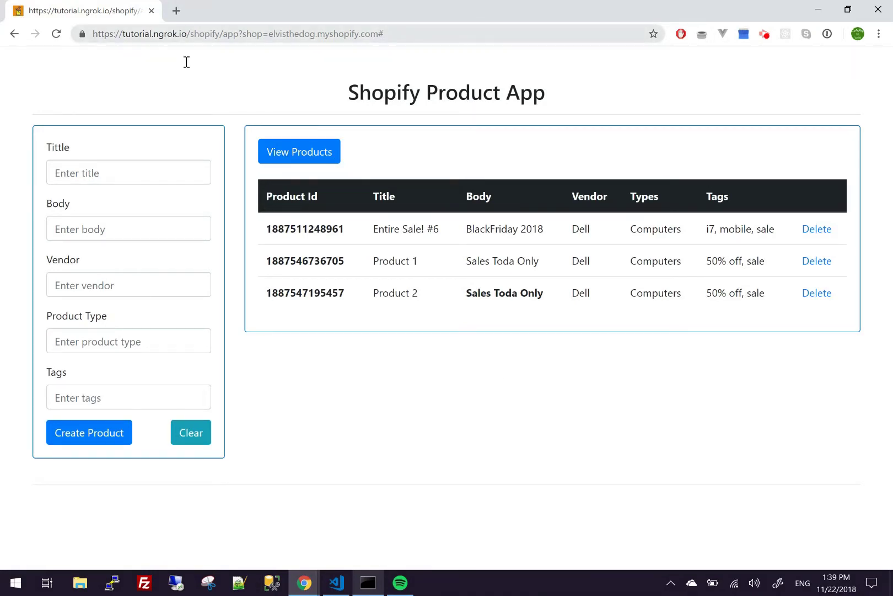
{"action": "mouse_move", "coordinate": [211, 34]}
{"action": "left_mouse_down"}
{"action": "mouse_move", "coordinate": [424, 64]}
{"action": "mouse_move", "coordinate": [841, 64]}
{"action": "left_mouse_up"}
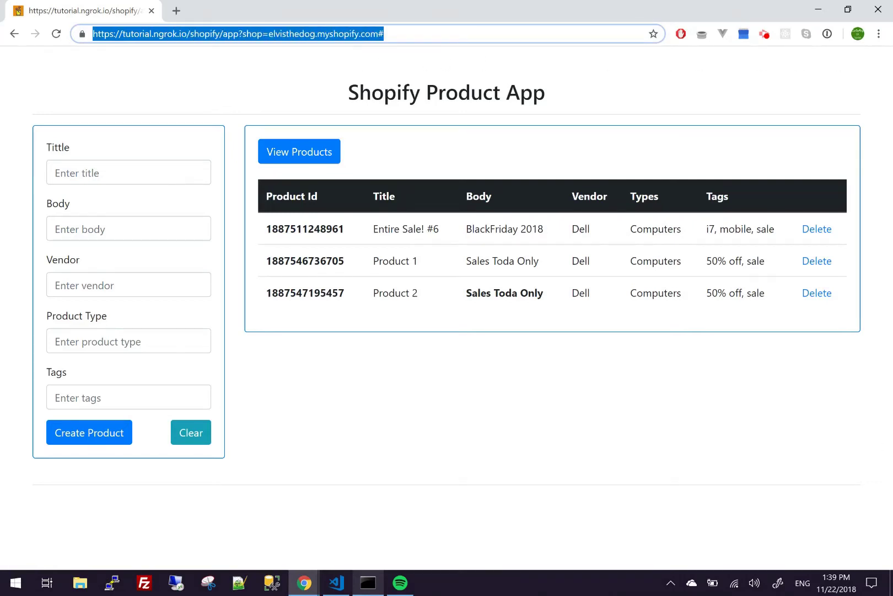
{"action": "left_click", "coordinate": [787, 240]}
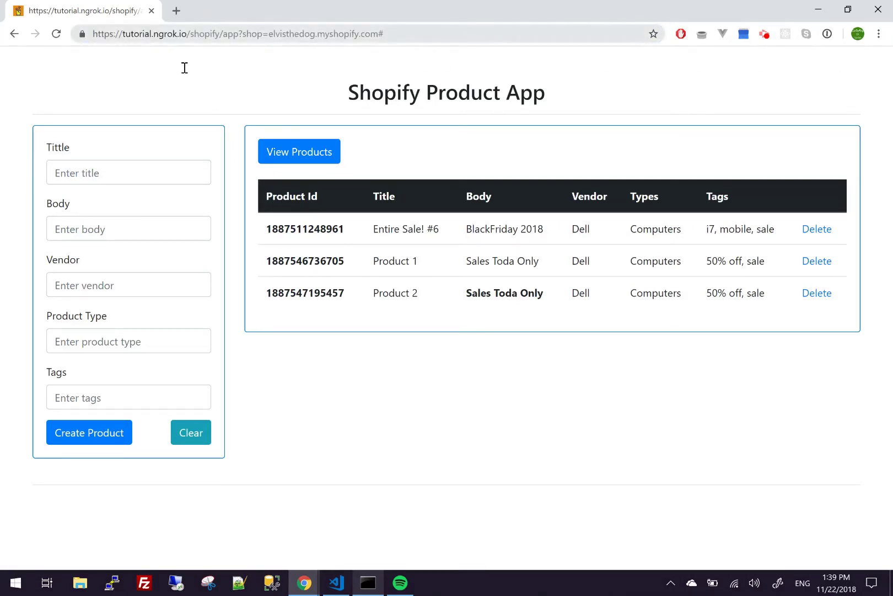
{"action": "left_click_drag", "start_coordinate": [184, 64], "coordinate": [477, 61]}
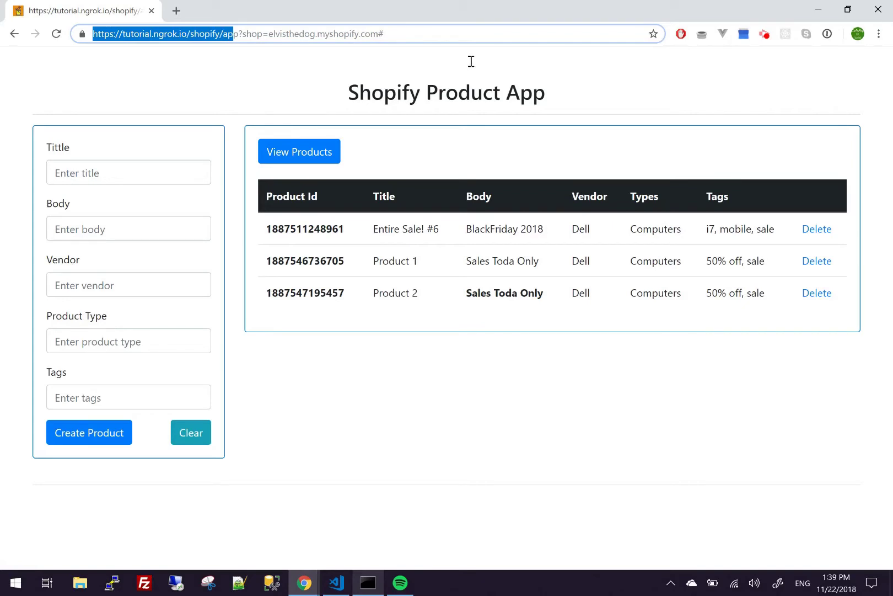
{"action": "key", "text": "shift+End"}
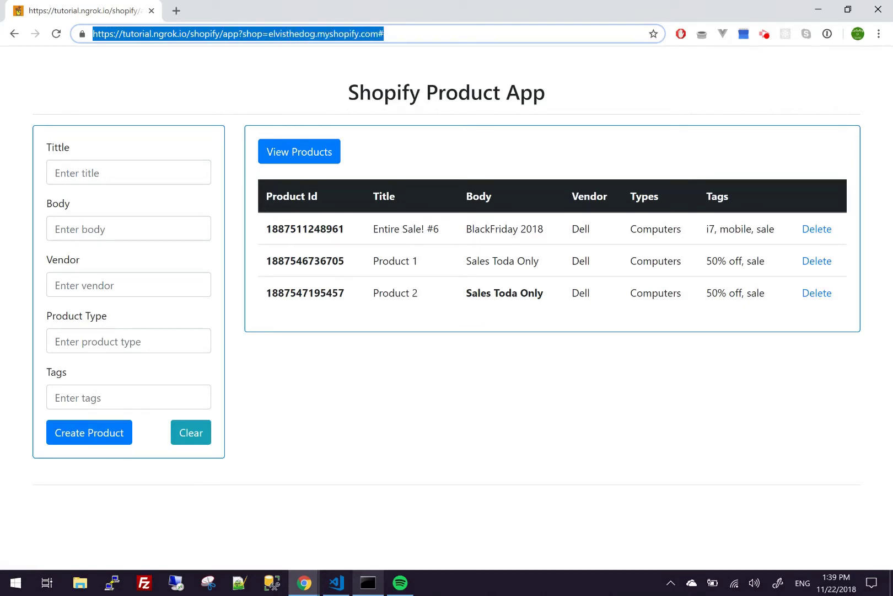
{"action": "left_click", "coordinate": [731, 229]}
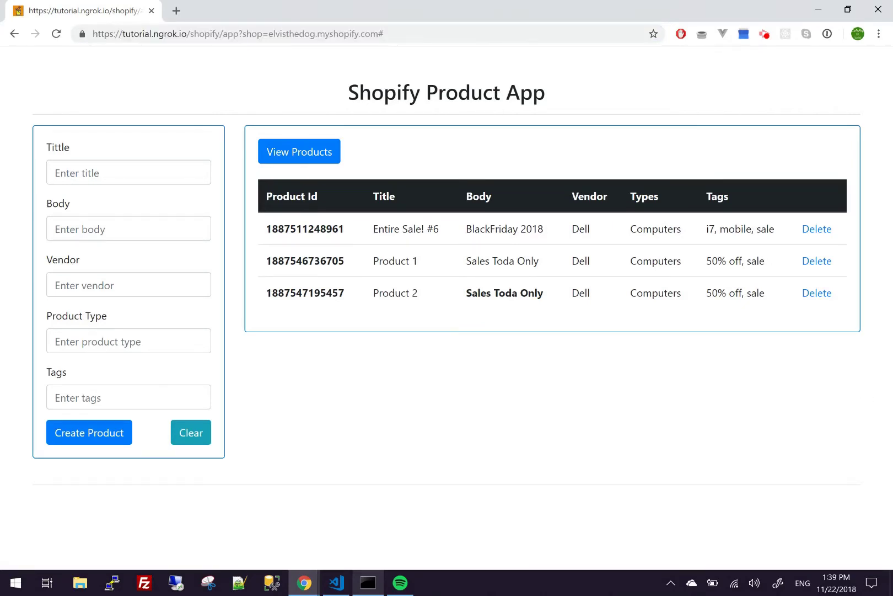